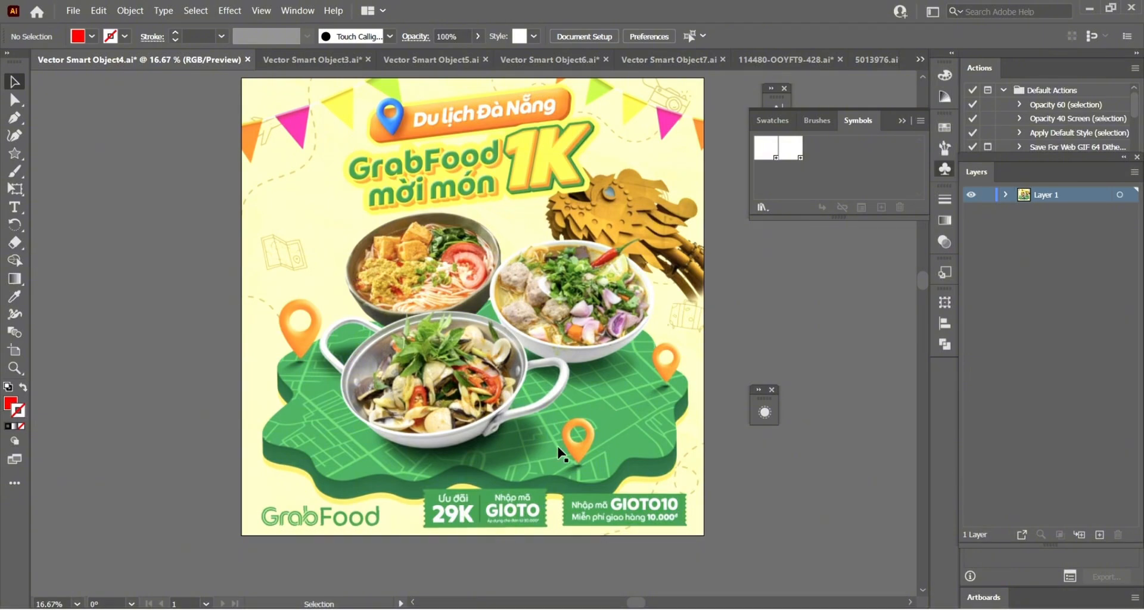
Create a red 12-point star with radii of 727.6515 pt and 363.8257 pt in the empty area beside the poster.
scroll(212, 435, up, 2)
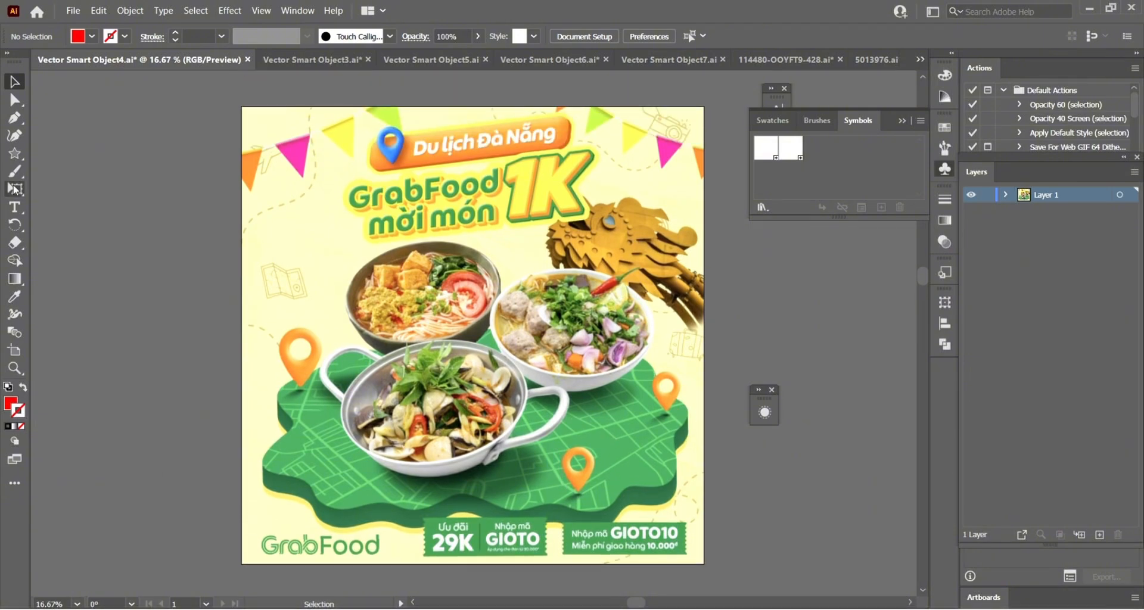
right_click(15, 153)
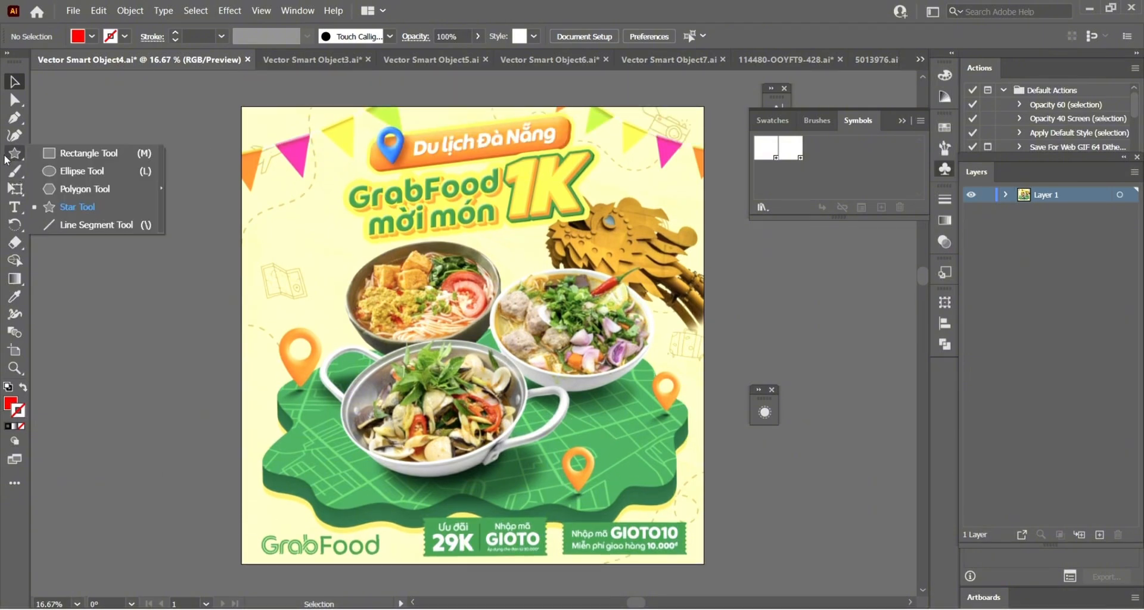
click(134, 205)
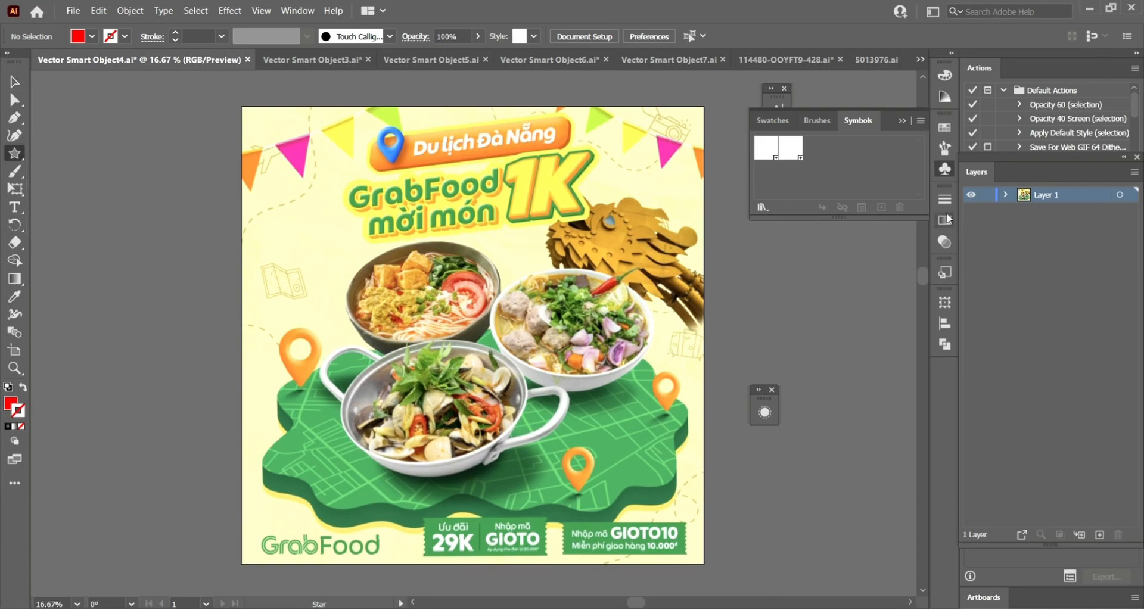
scroll(276, 291, right, 2)
scroll(276, 291, down, 2)
scroll(445, 306, right, 2)
scroll(499, 311, up, 2)
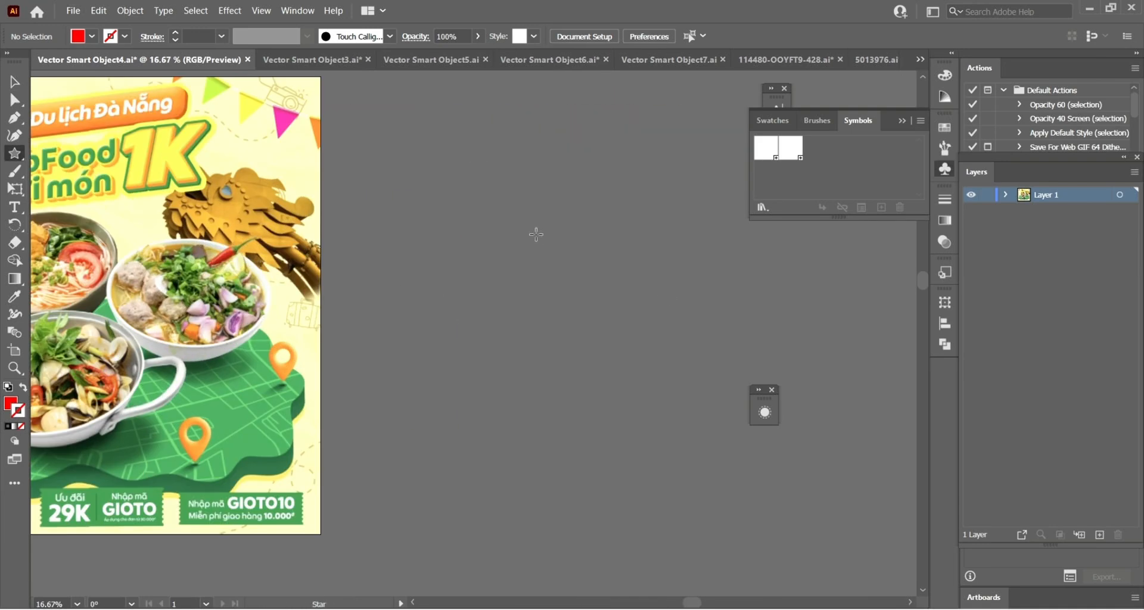
click(432, 219)
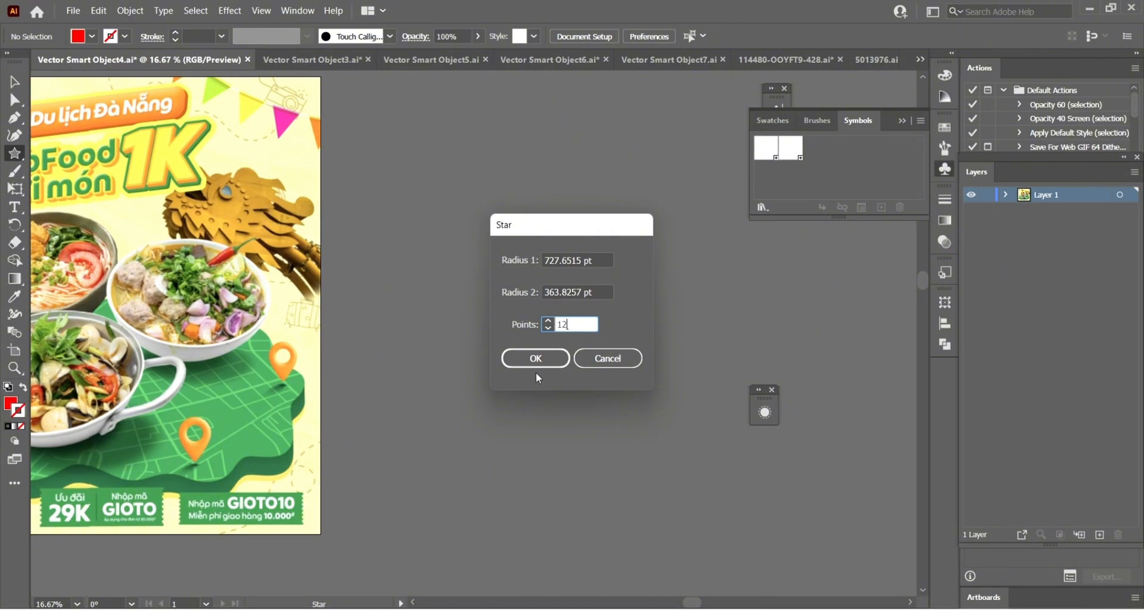
click(513, 361)
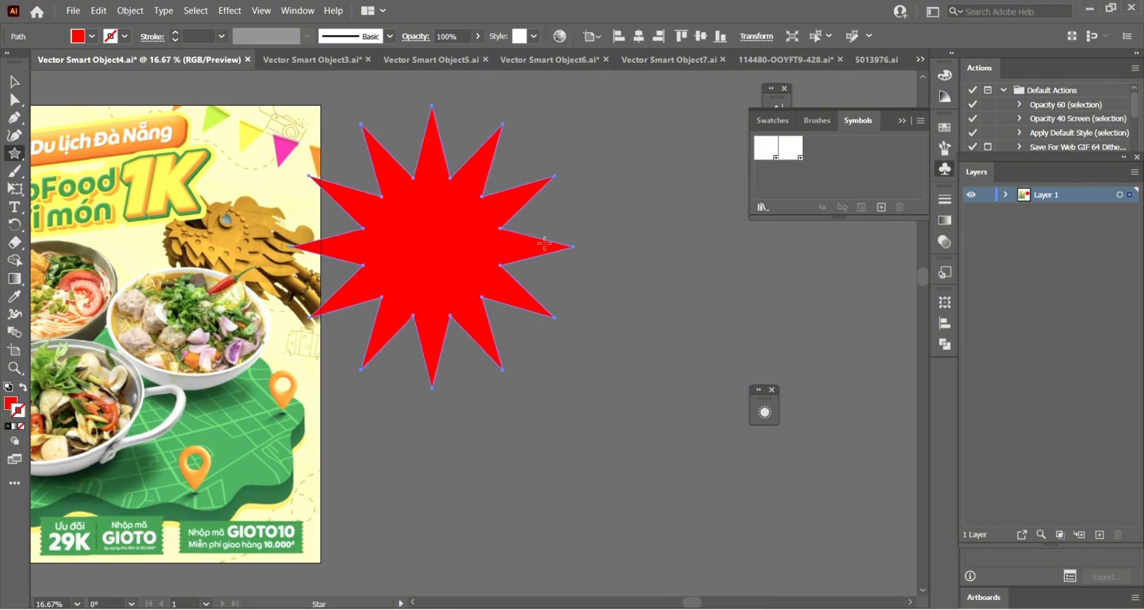
Move the red star away from the poster so that it sits clear of the artboard.
key(ctrl+minus)
key(v)
drag(442, 229, 575, 390)
scroll(455, 316, up, 2)
scroll(426, 331, up, 1)
scroll(426, 331, down, 1)
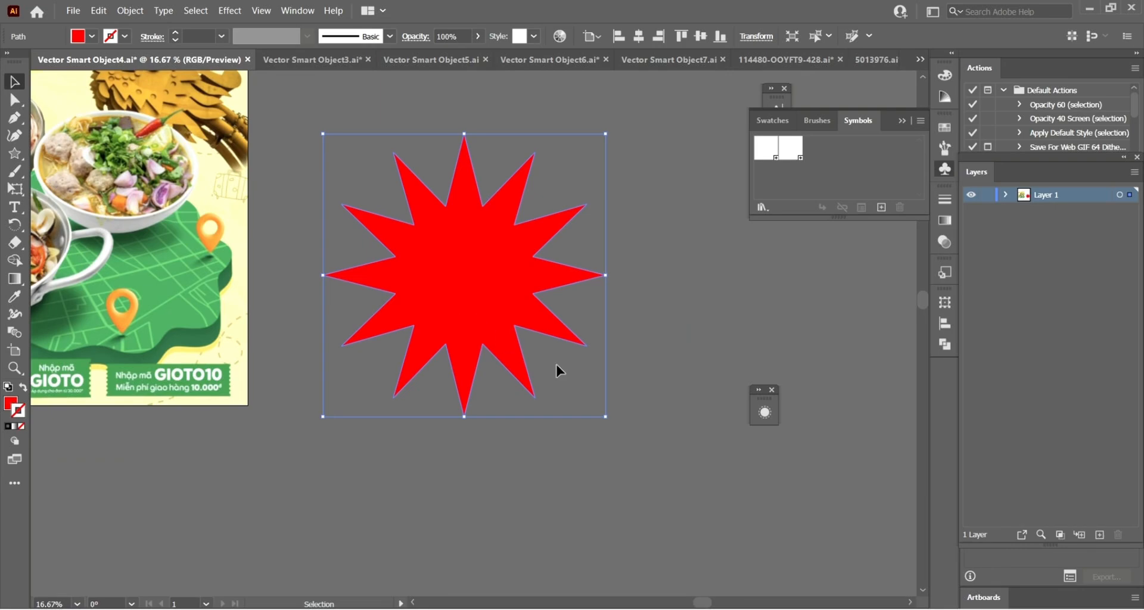
Round all corners of the star by about 62 pt using Direct Selection to form a wavy outline.
key(a)
scroll(441, 172, up, 3)
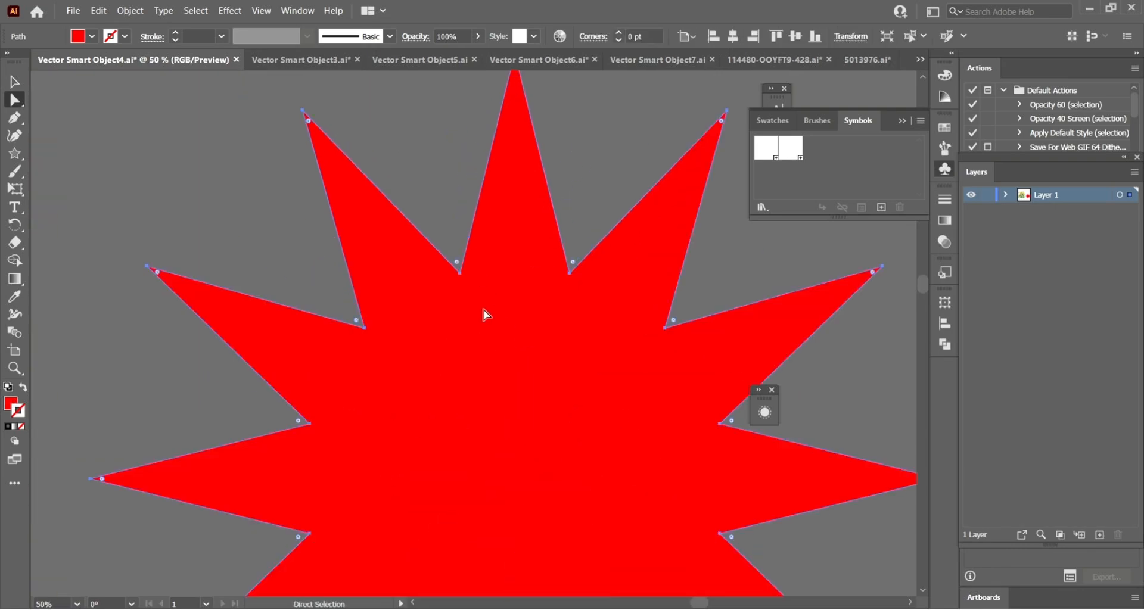
scroll(485, 313, down, 1)
drag(454, 262, 440, 231)
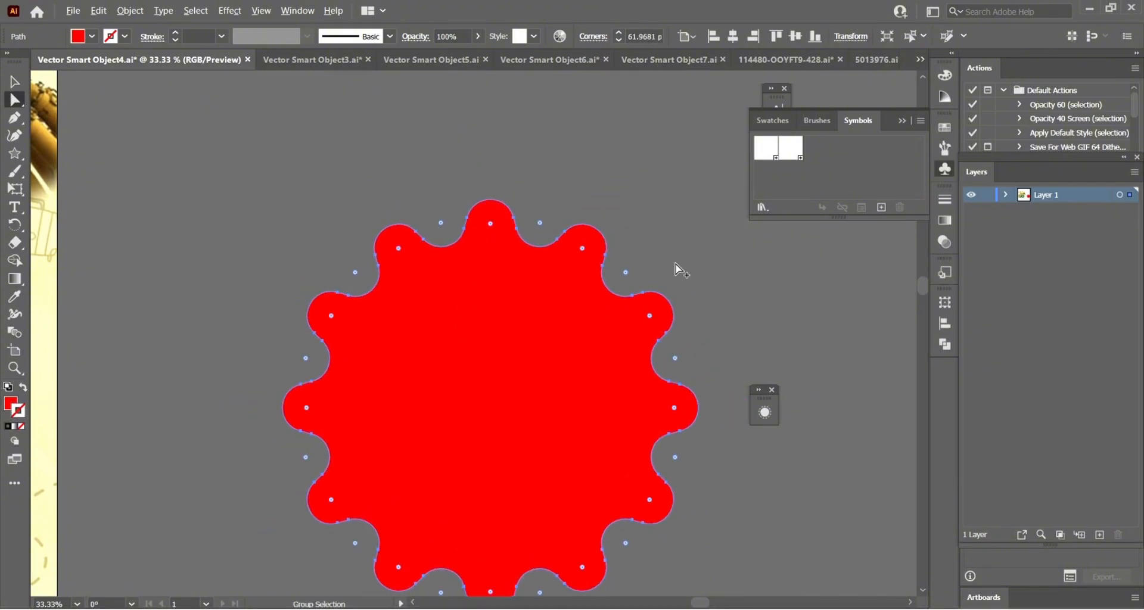
scroll(677, 266, down, 2)
scroll(575, 303, up, 1)
scroll(262, 401, down, 1)
scroll(187, 419, left, 5)
scroll(191, 420, left, 1)
scroll(502, 426, down, 1)
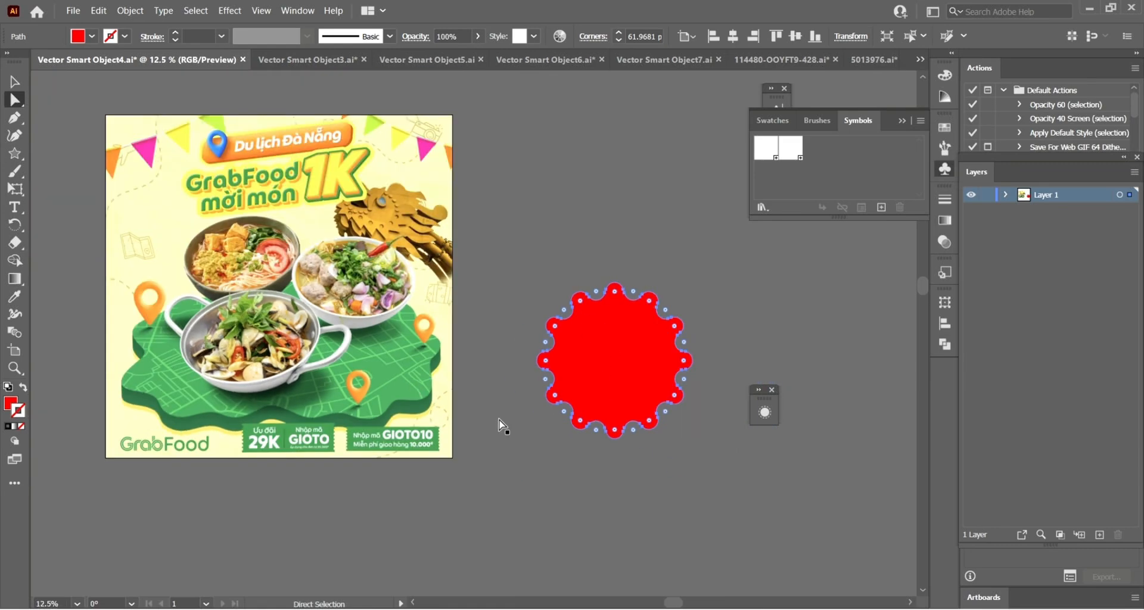
Vary the corner rounding of individual lobes on the wavy shape so that the outline becomes less regular.
scroll(503, 426, right, 3)
scroll(608, 396, up, 2)
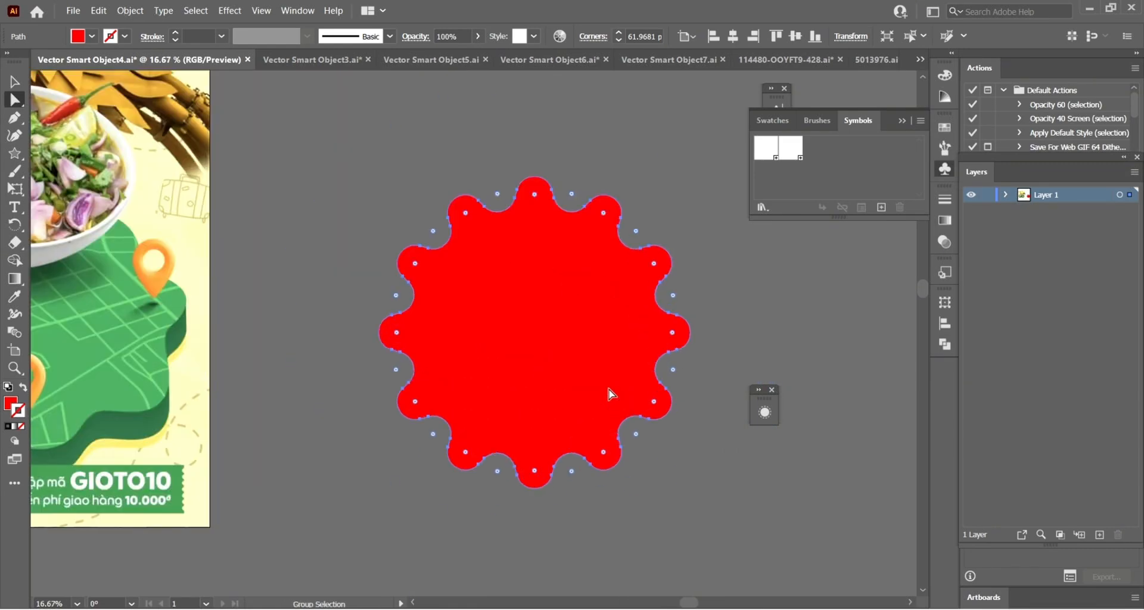
scroll(495, 202, down, 1)
scroll(498, 268, left, 4)
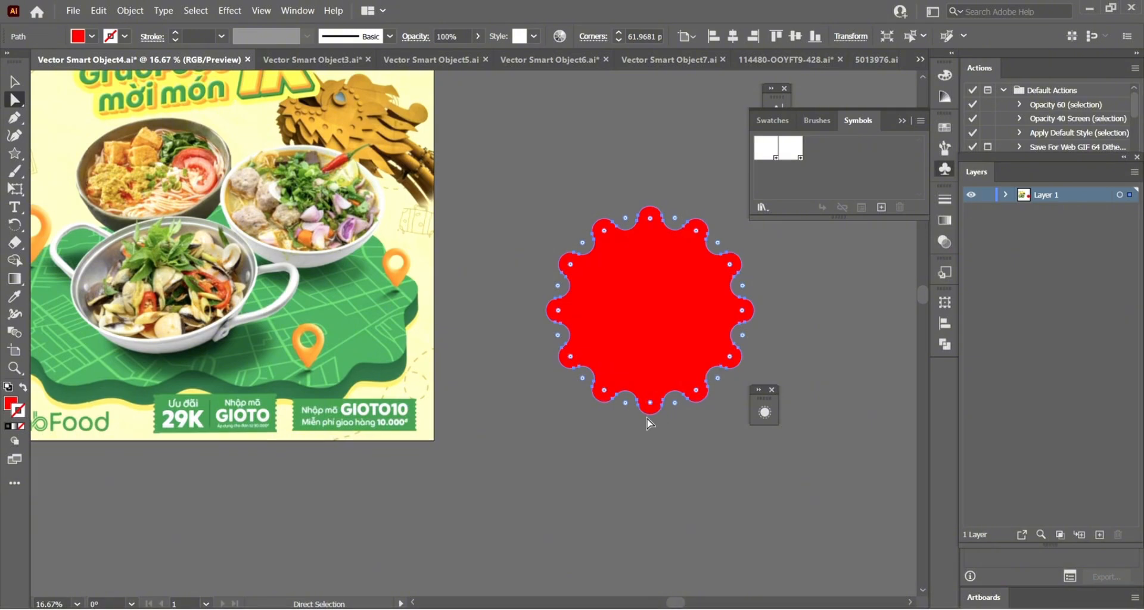
mouse_move(648, 405)
mouse_down()
mouse_move(652, 392)
mouse_move(629, 416)
mouse_move(606, 384)
mouse_move(611, 442)
mouse_move(630, 412)
mouse_up()
scroll(626, 417, up, 1)
scroll(666, 407, up, 1)
drag(705, 402, 653, 391)
key(ctrl+minus)
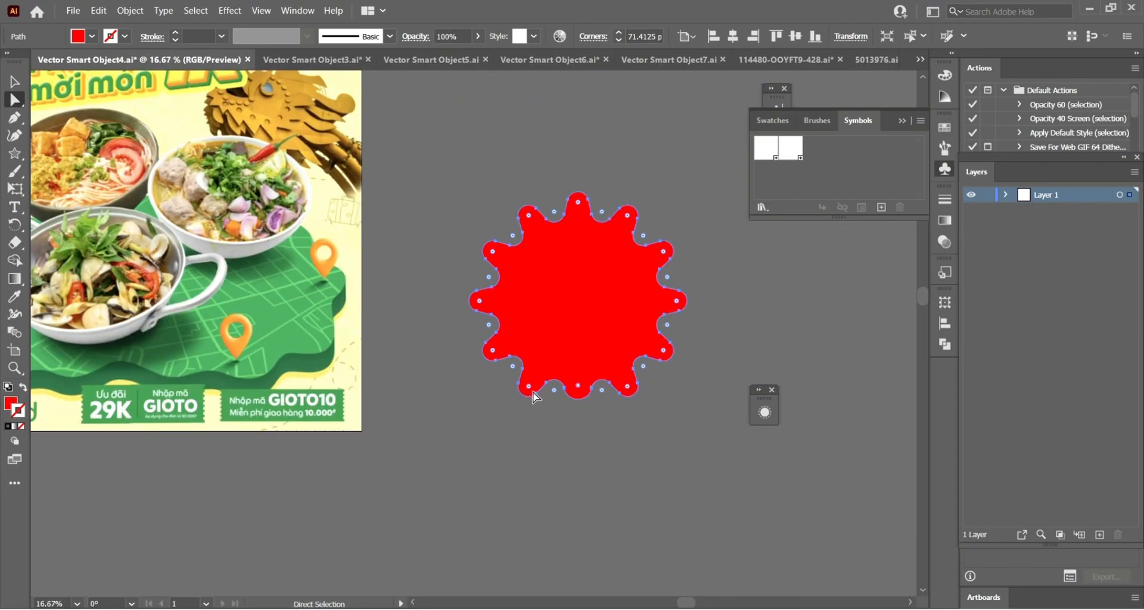
scroll(642, 366, up, 1)
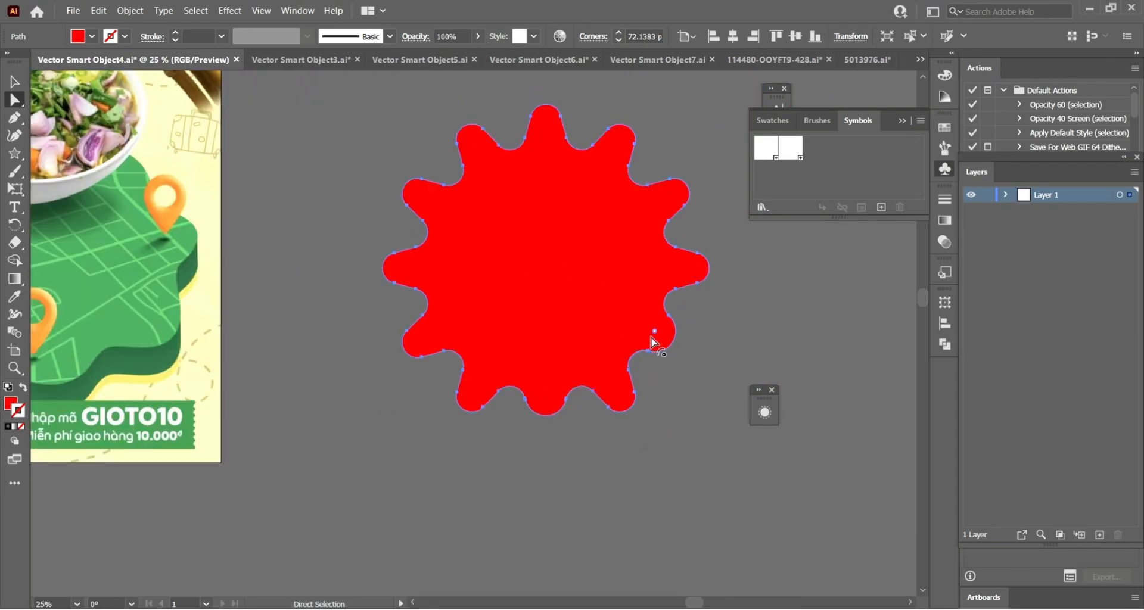
drag(545, 122, 547, 144)
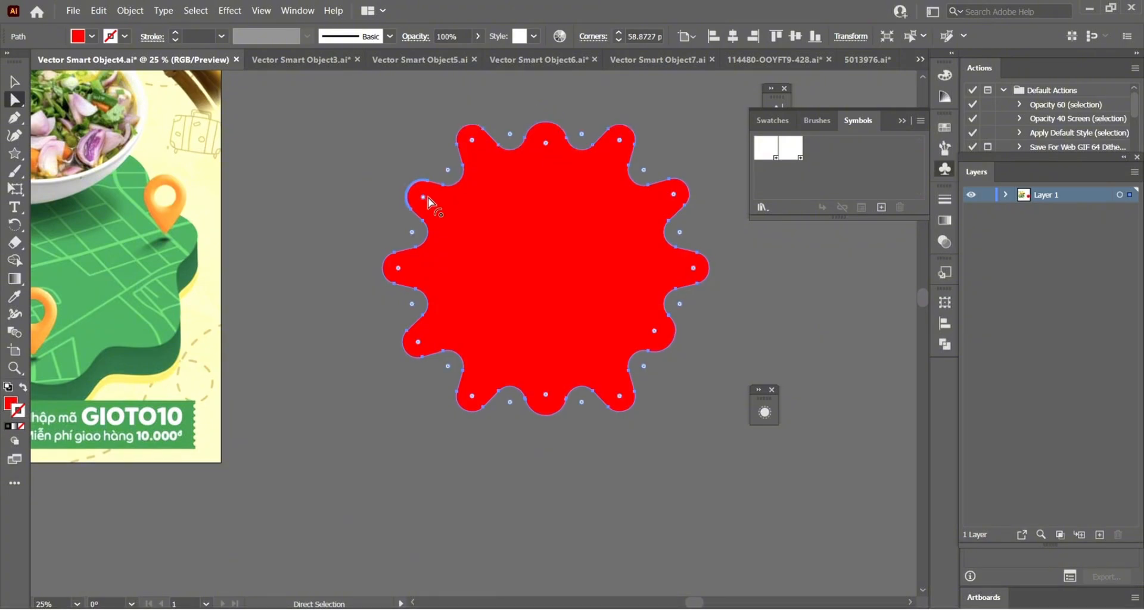
Compare the irregular wavy shape with the green map base in the poster.
key(ctrl+minus)
click(18, 82)
scroll(577, 353, down, 2)
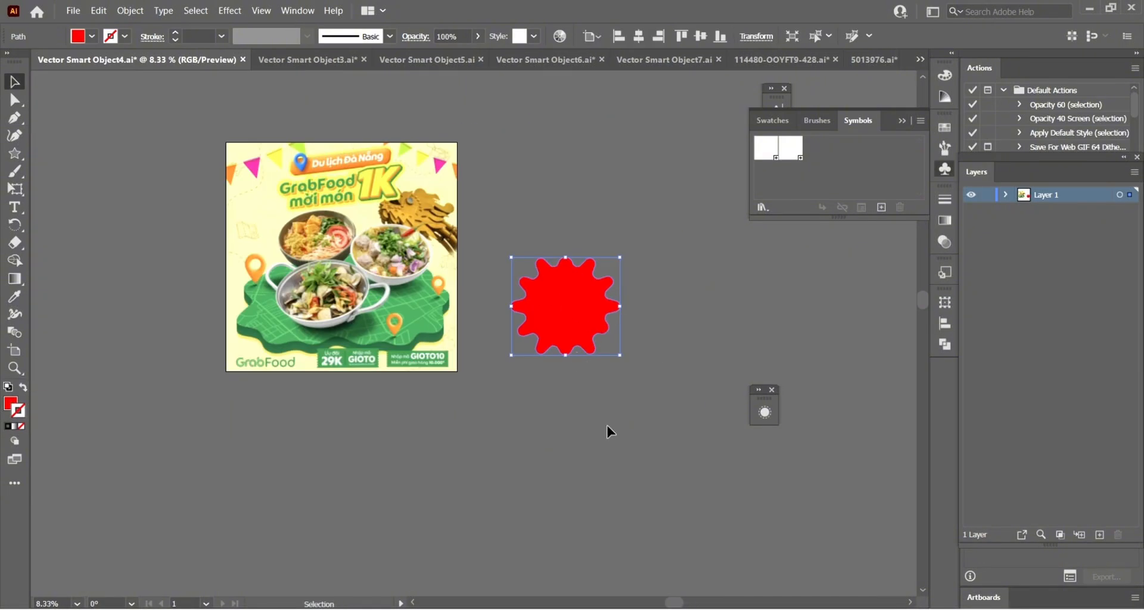
click(606, 424)
scroll(602, 351, up, 3)
scroll(449, 465, down, 3)
scroll(458, 423, down, 3)
click(469, 421)
scroll(271, 494, up, 1)
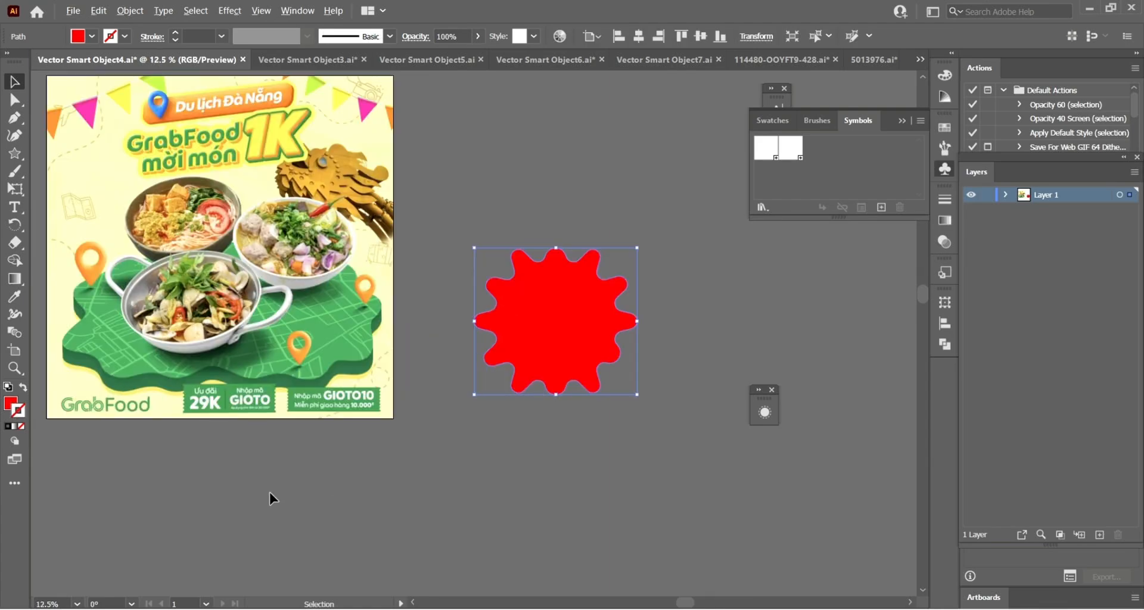
scroll(554, 400, up, 1)
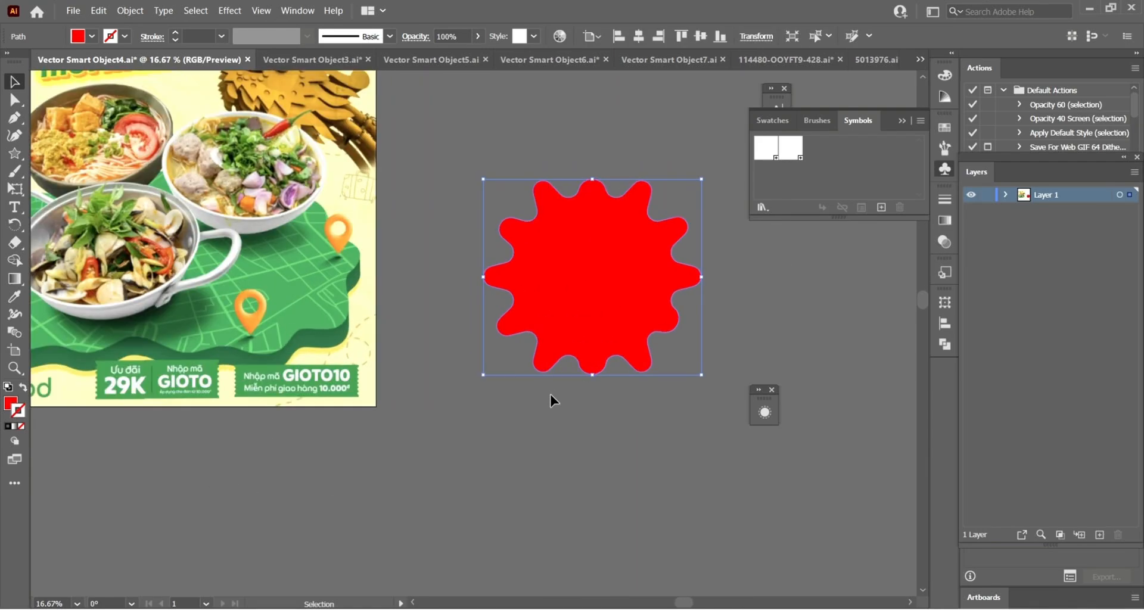
Flatten the wavy shape with Free Distort by lowering both upper corners of its bounding box equally.
click(24, 196)
click(13, 189)
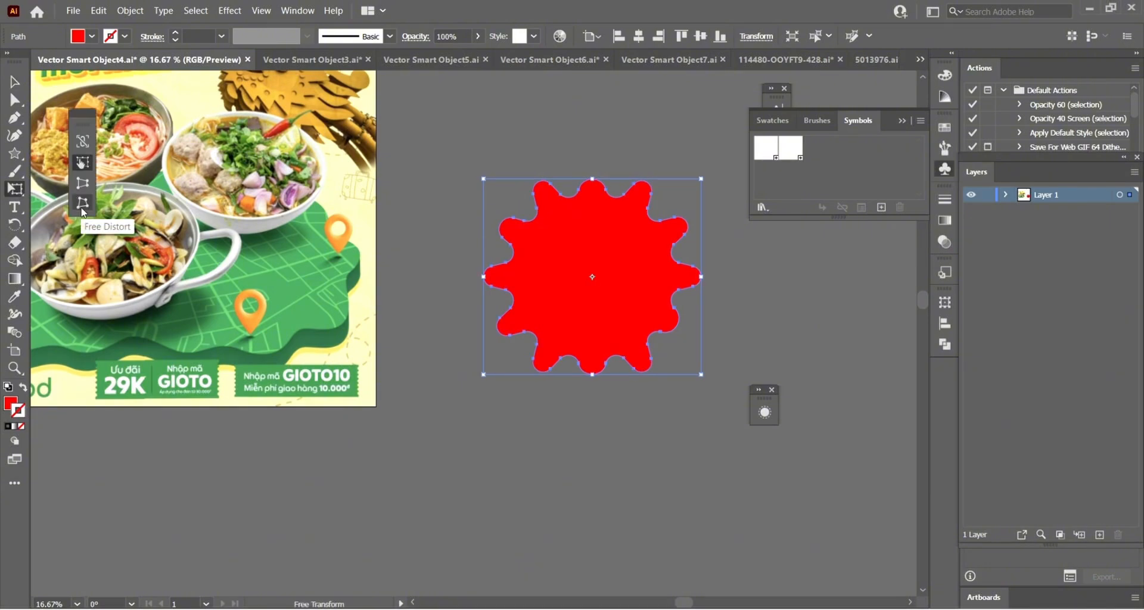
click(83, 206)
scroll(581, 265, up, 1)
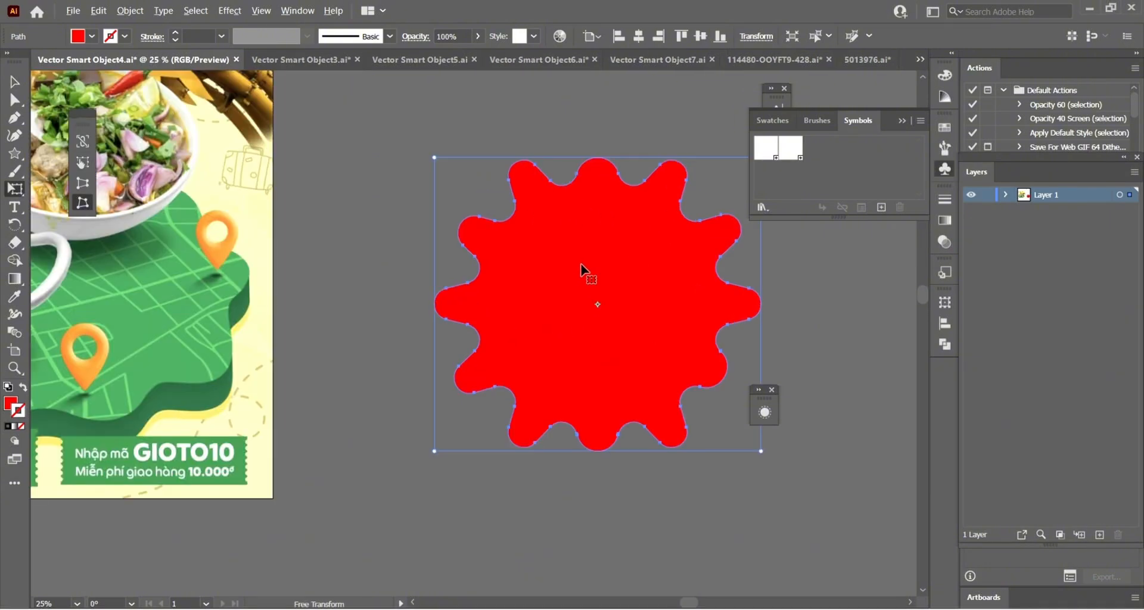
scroll(543, 311, down, 1)
scroll(532, 322, up, 2)
scroll(547, 226, down, 1)
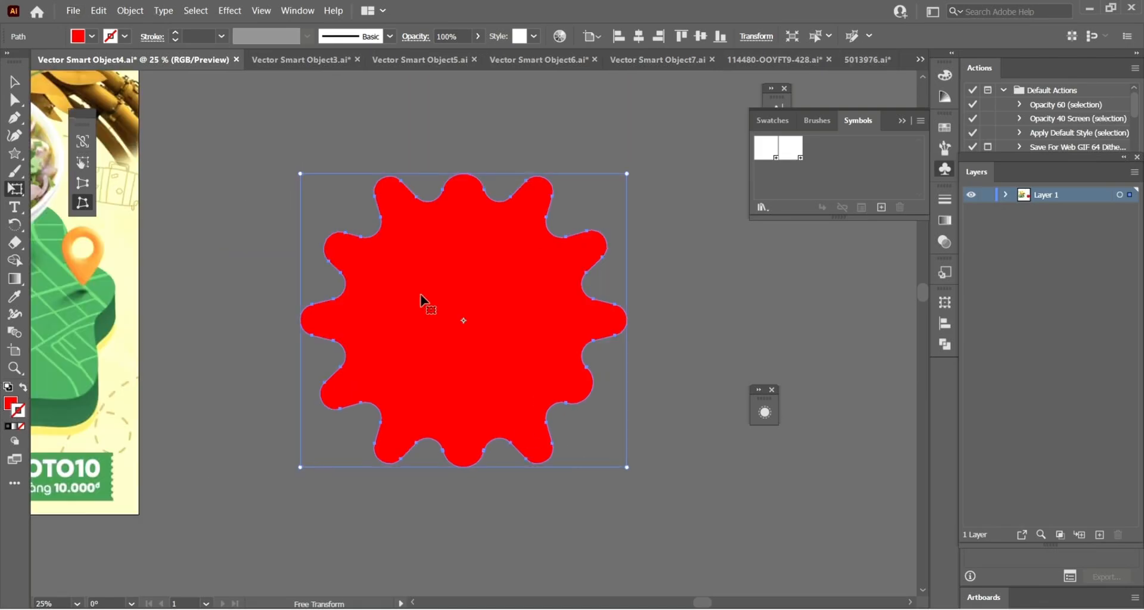
scroll(302, 179, left, 2)
scroll(541, 288, down, 1)
scroll(495, 328, down, 2)
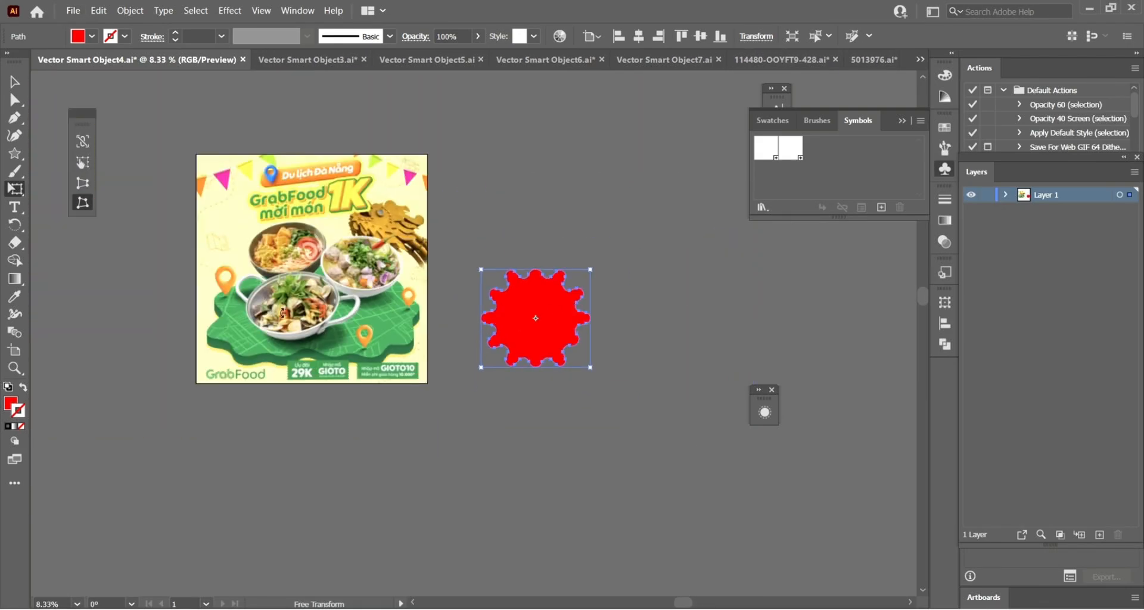
scroll(527, 269, up, 2)
scroll(133, 460, left, 7)
scroll(731, 401, up, 1)
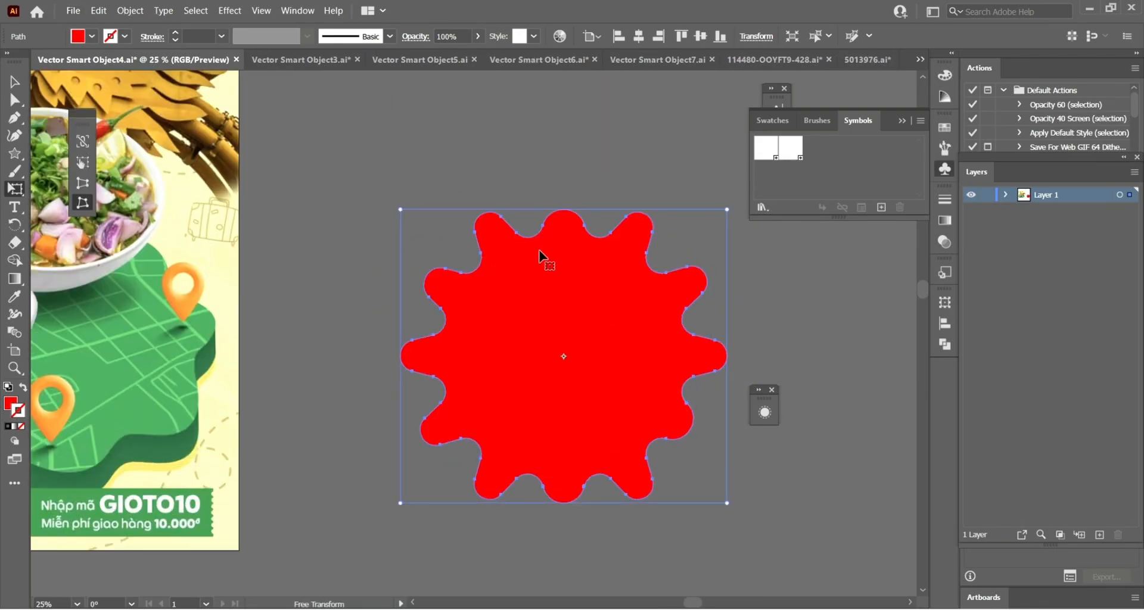
drag(400, 213, 400, 345)
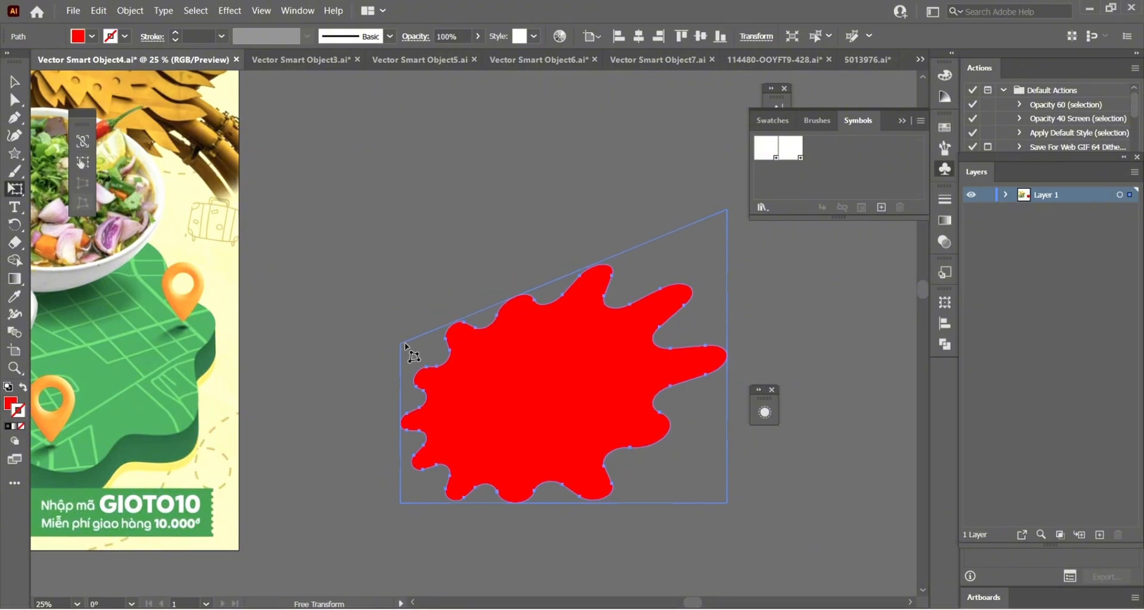
drag(726, 212, 727, 343)
scroll(624, 281, down, 2)
scroll(704, 430, up, 2)
scroll(483, 307, down, 2)
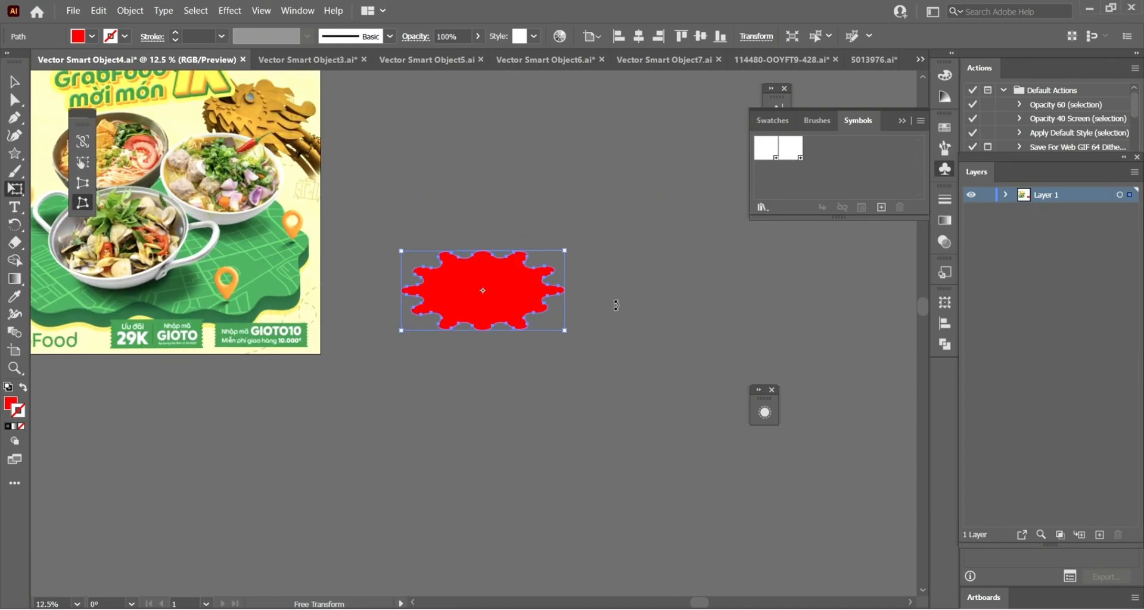
Scale the flattened wavy shape up to almost twice its size and position it beside the poster.
click(14, 82)
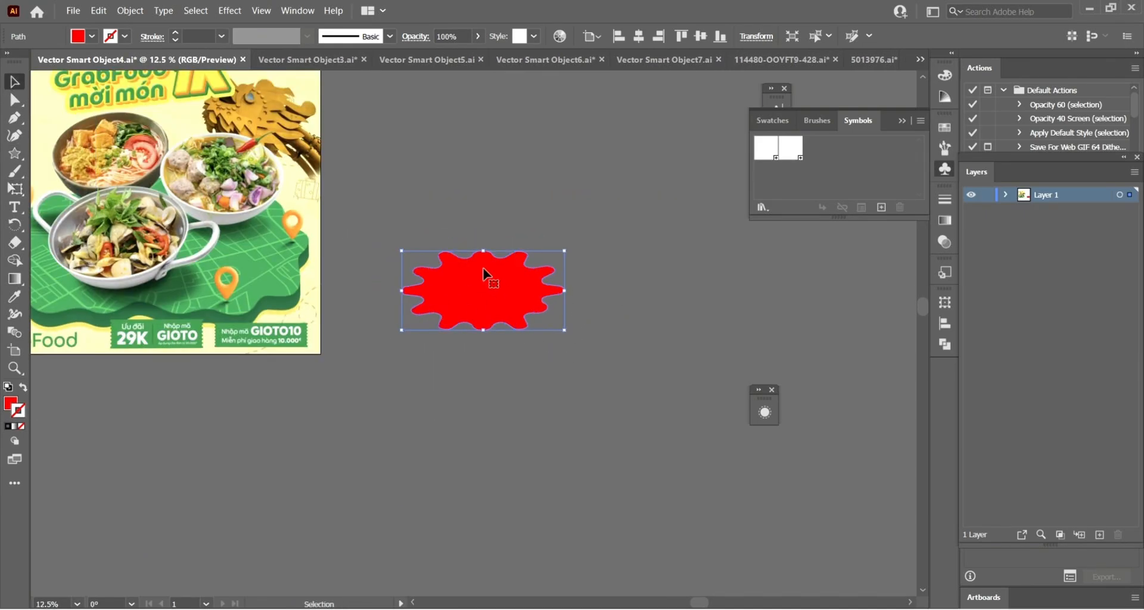
drag(477, 252, 495, 218)
drag(488, 266, 521, 270)
scroll(613, 324, down, 2)
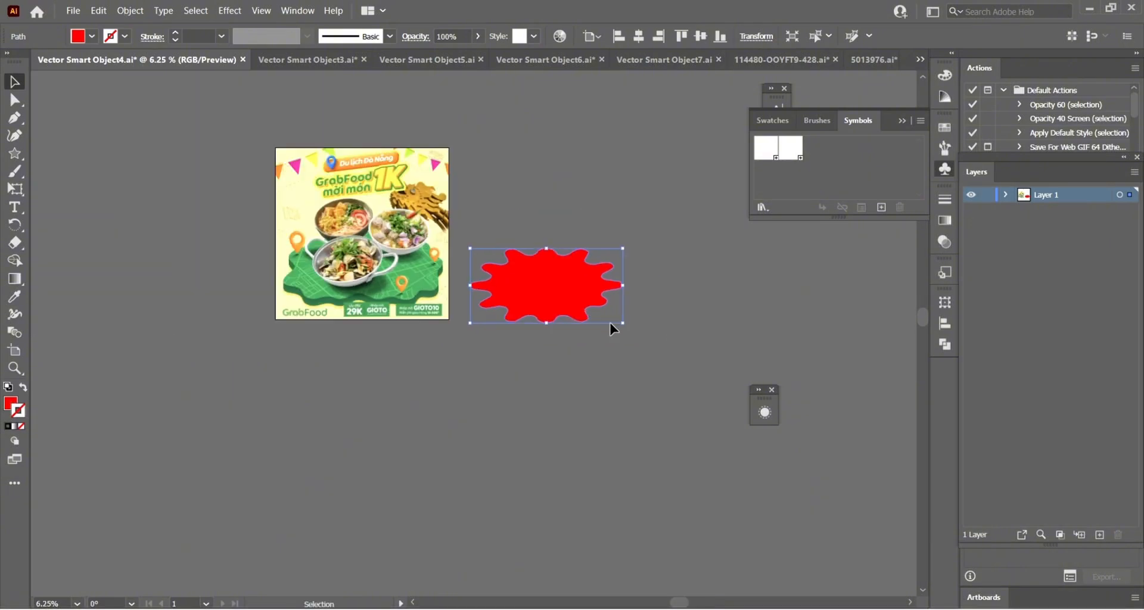
scroll(568, 324, up, 2)
scroll(611, 290, up, 1)
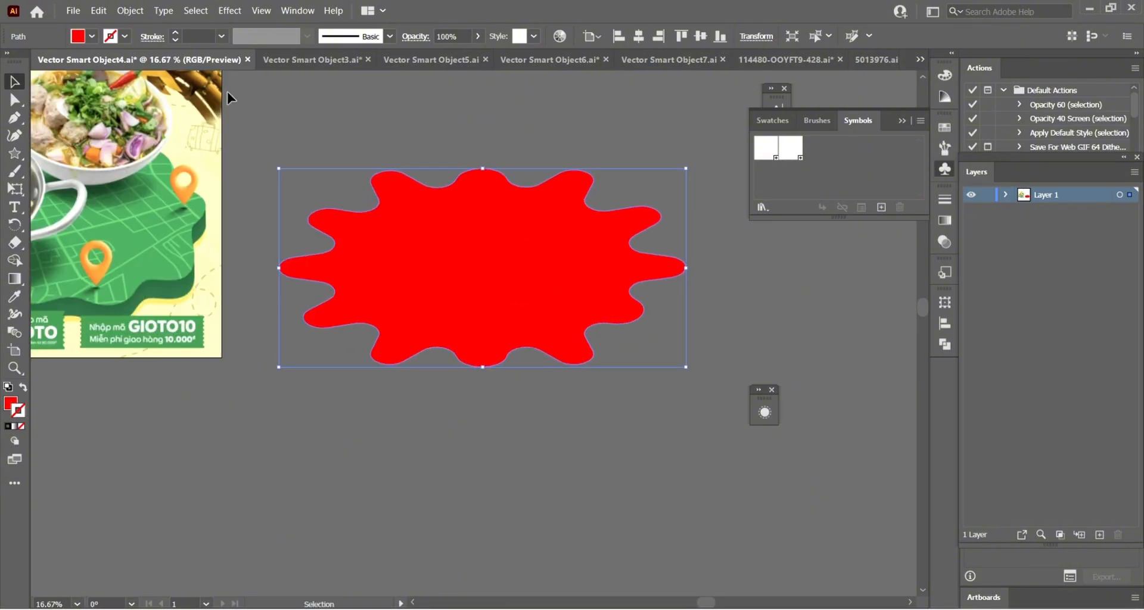
Start a 3D Extrude & Bevel effect on the wavy shape with a custom rotation of 37°, -7° and 1°.
click(202, 12)
mouse_move(236, 10)
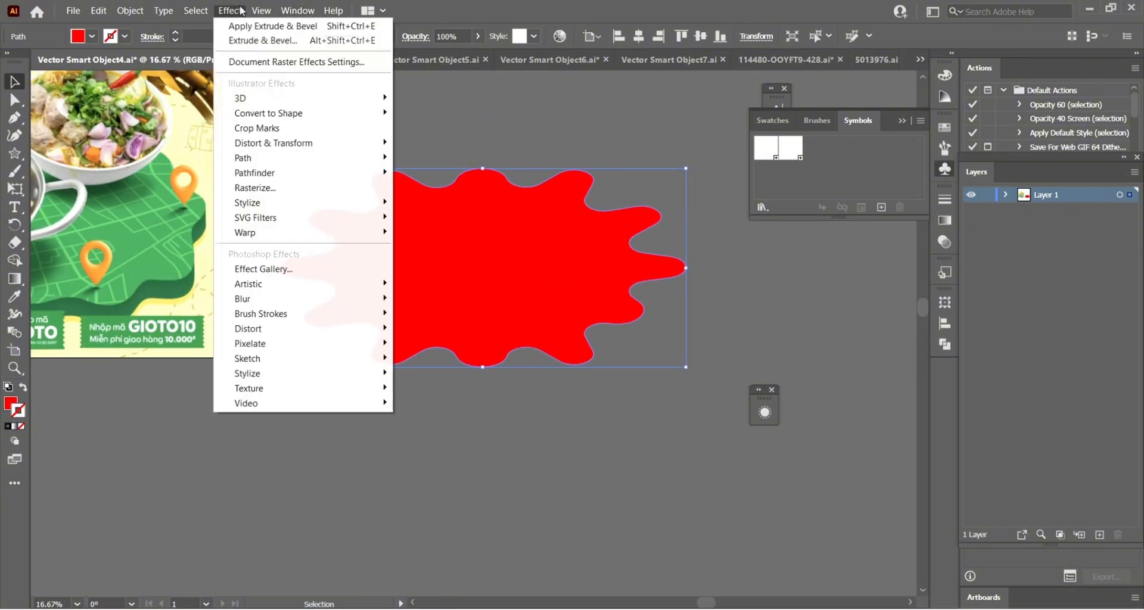
mouse_move(296, 97)
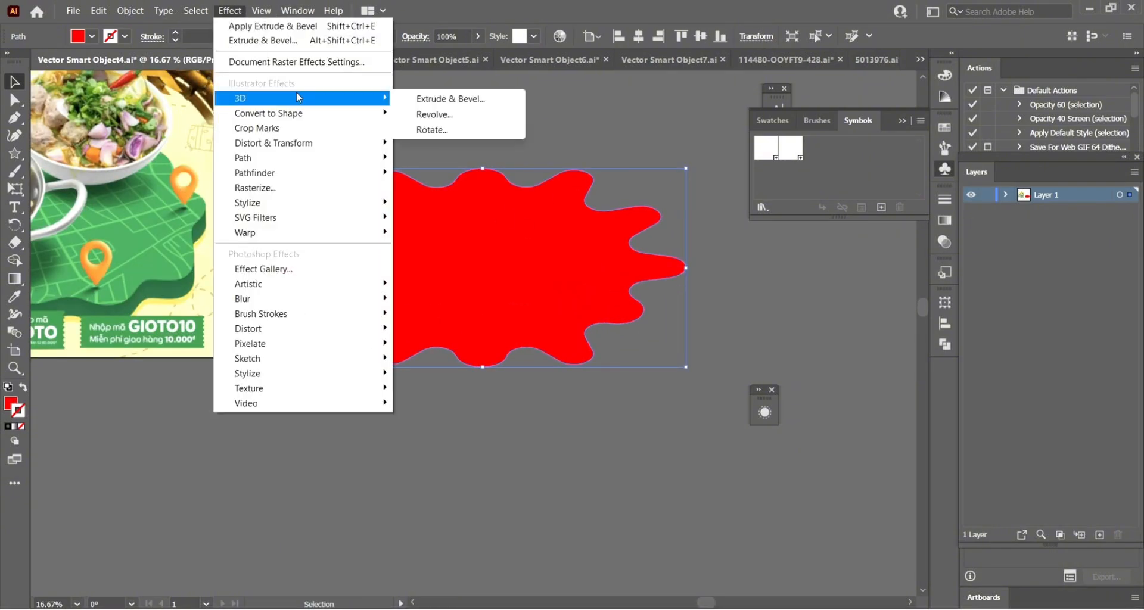
click(478, 108)
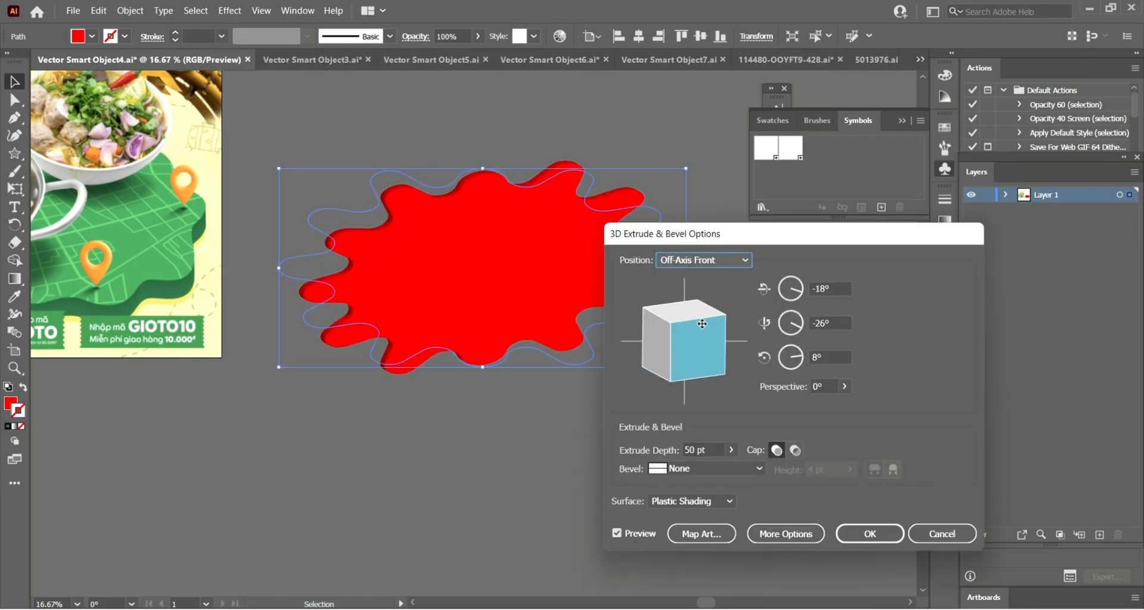
mouse_move(696, 332)
mouse_down()
mouse_move(687, 311)
mouse_move(696, 342)
mouse_up()
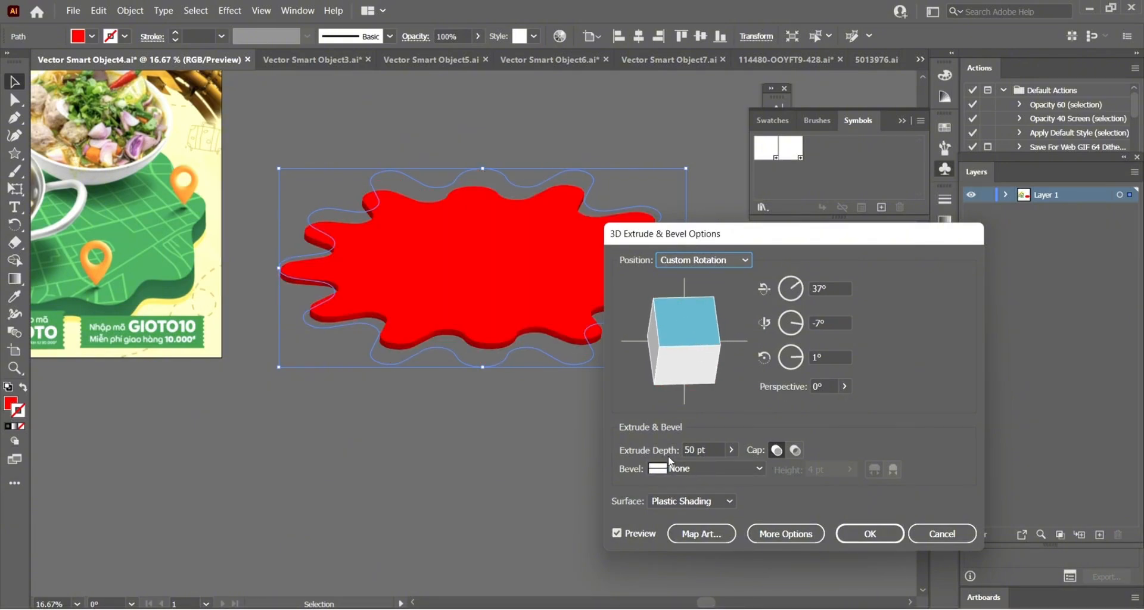
Set the wavy shape's extrude depth to 172 pt and apply the 3D Extrude & Bevel effect.
click(706, 451)
scroll(709, 449, up, 8)
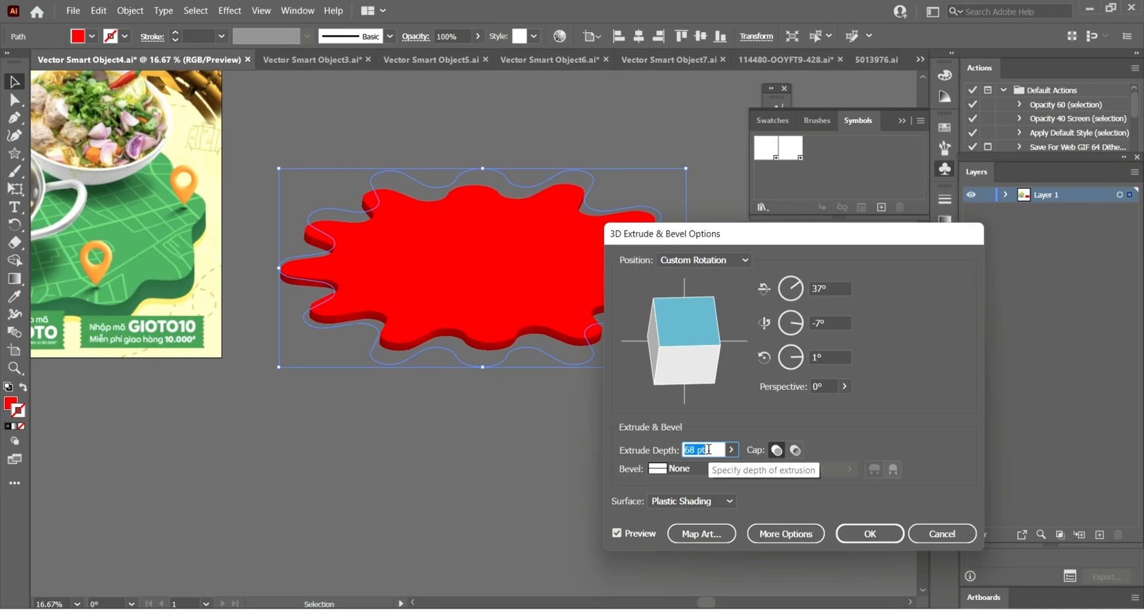
scroll(709, 449, up, 15)
scroll(709, 449, up, 20)
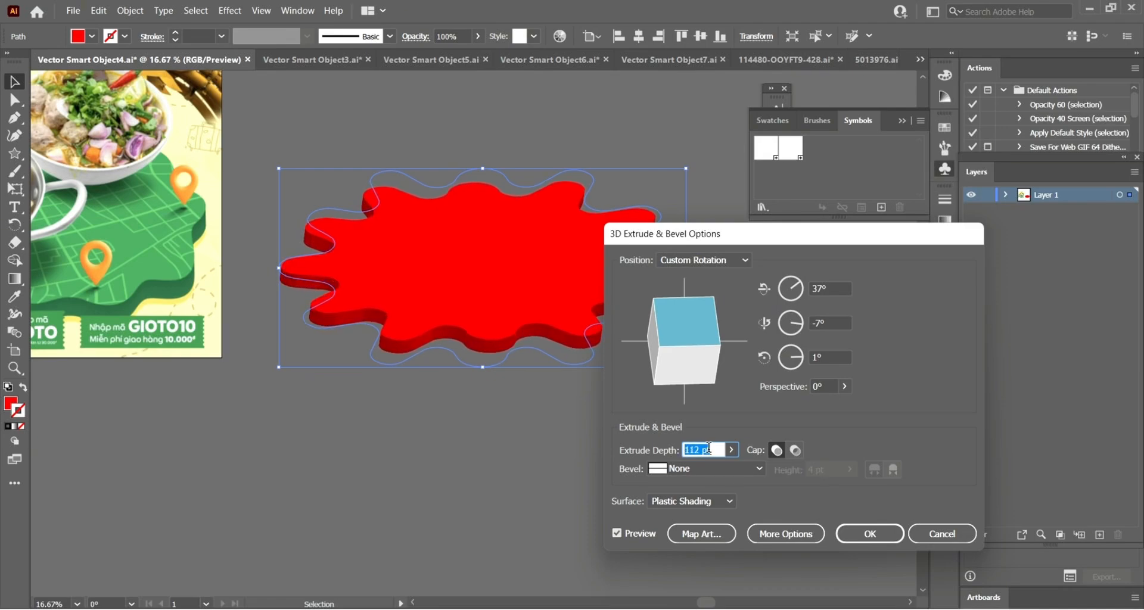
scroll(709, 448, up, 20)
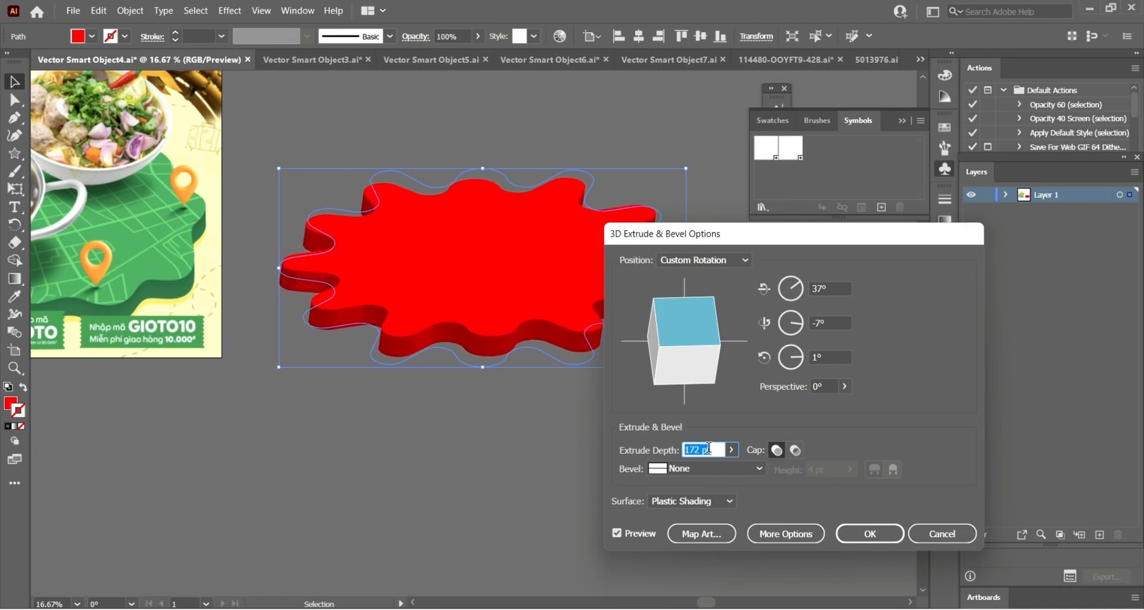
click(870, 533)
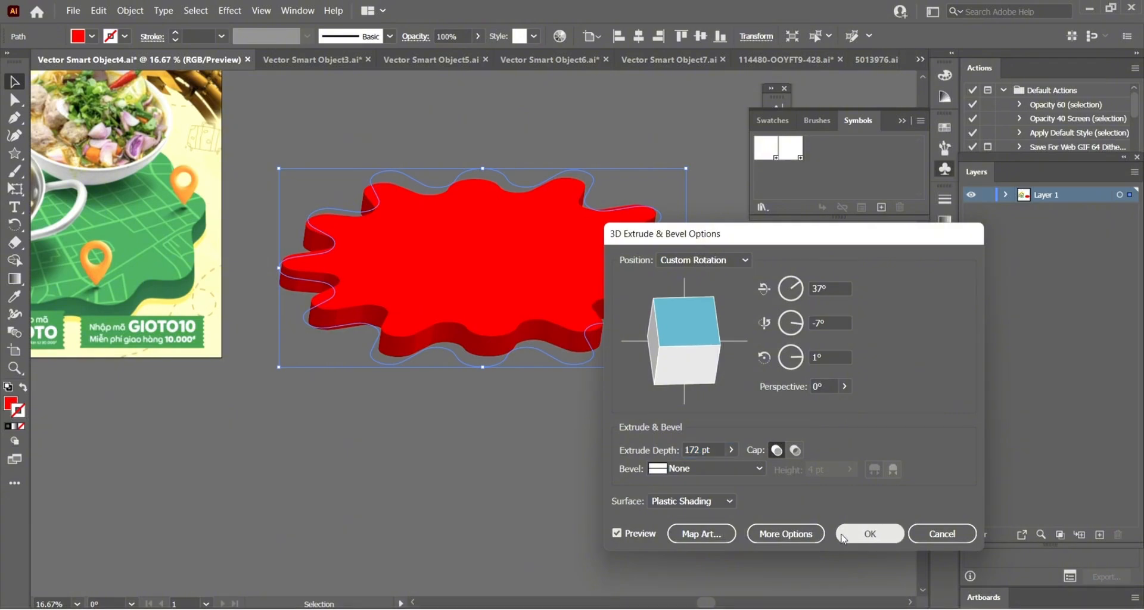
Compare the extruded red shape's angle and thickness with the green map base in the poster.
scroll(621, 450, down, 2)
click(621, 451)
scroll(536, 263, up, 2)
scroll(539, 271, down, 3)
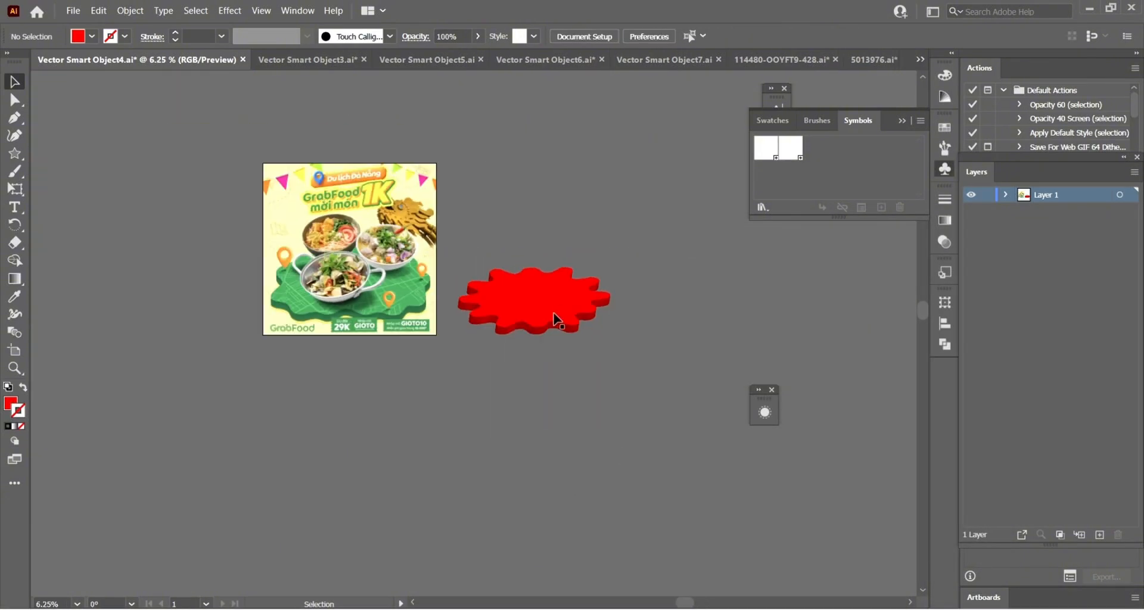
click(525, 395)
scroll(526, 397, up, 3)
scroll(528, 296, down, 2)
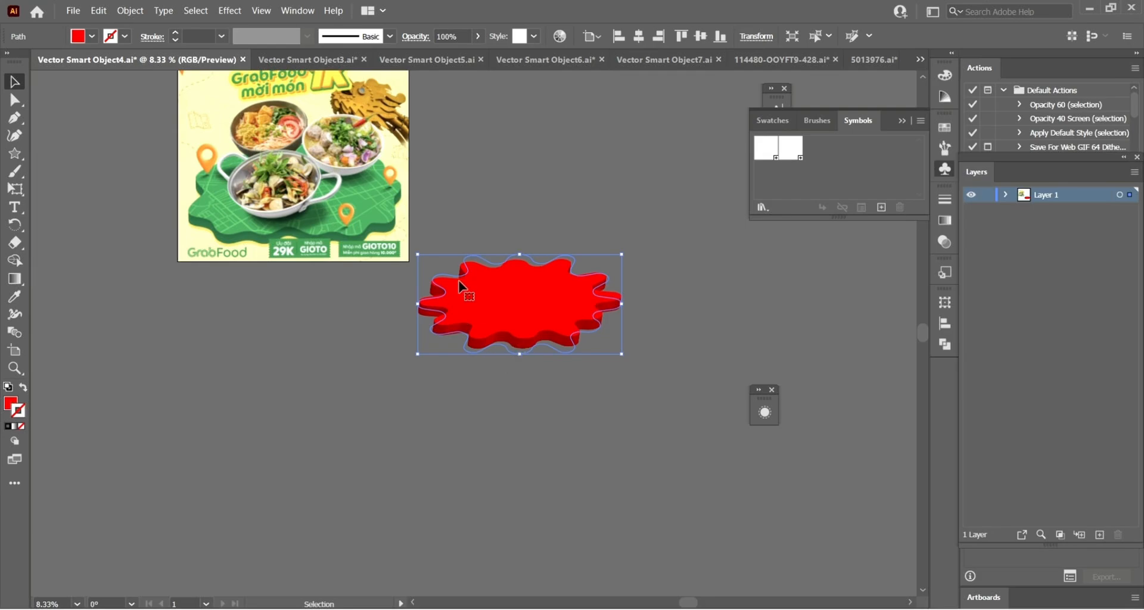
scroll(463, 288, up, 2)
scroll(498, 362, down, 1)
scroll(546, 327, up, 1)
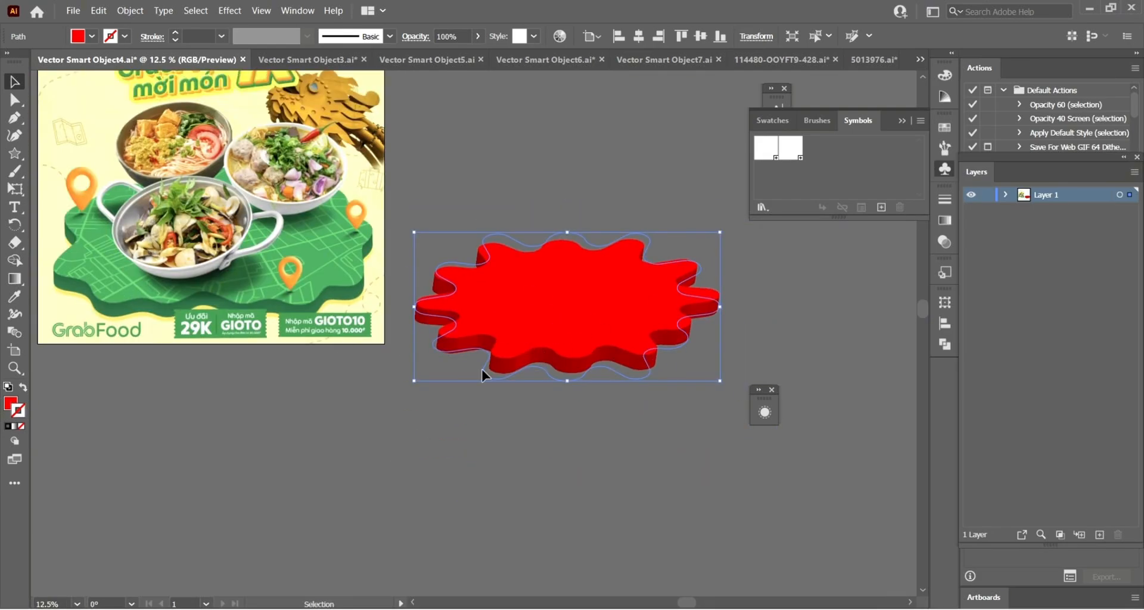
Edit the red shape's 3D Extrude & Bevel effect and set its rotation to 24°, 0° and 0°.
click(757, 419)
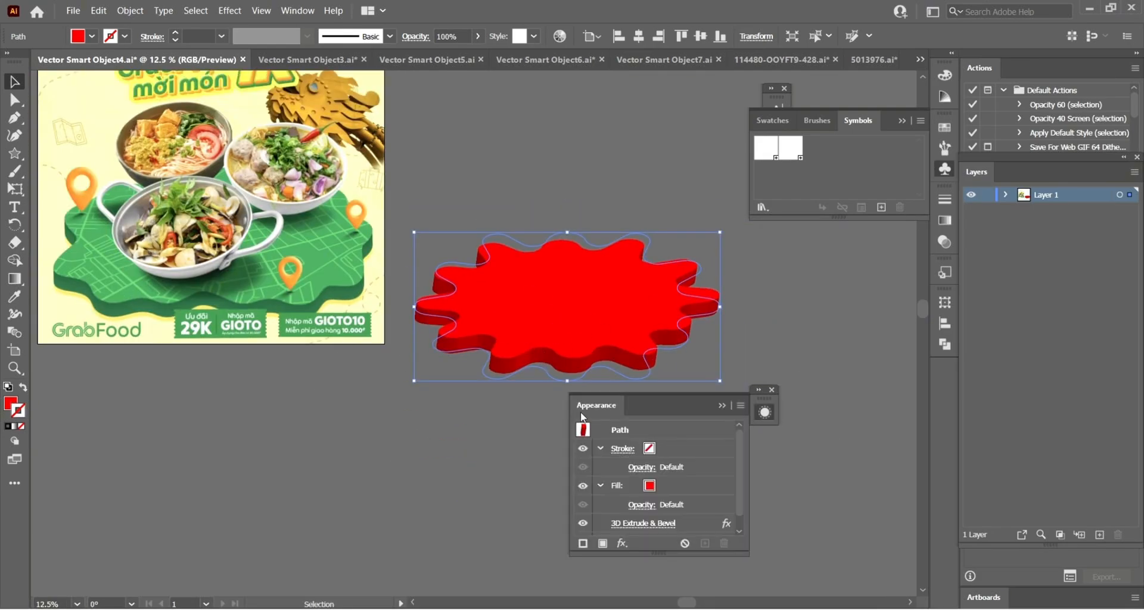
click(633, 527)
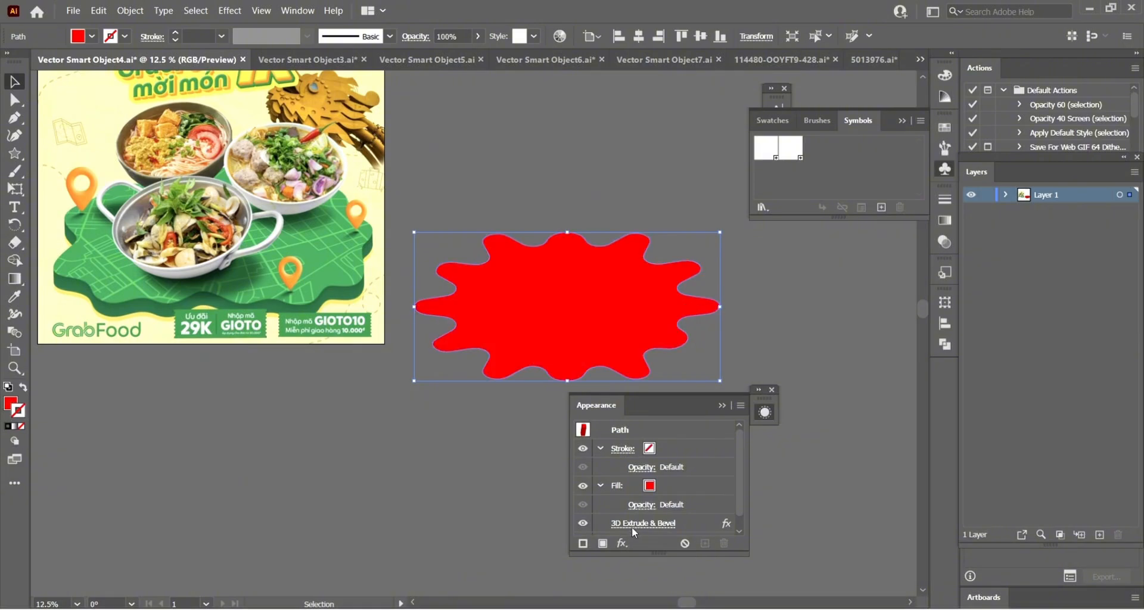
drag(694, 339, 696, 349)
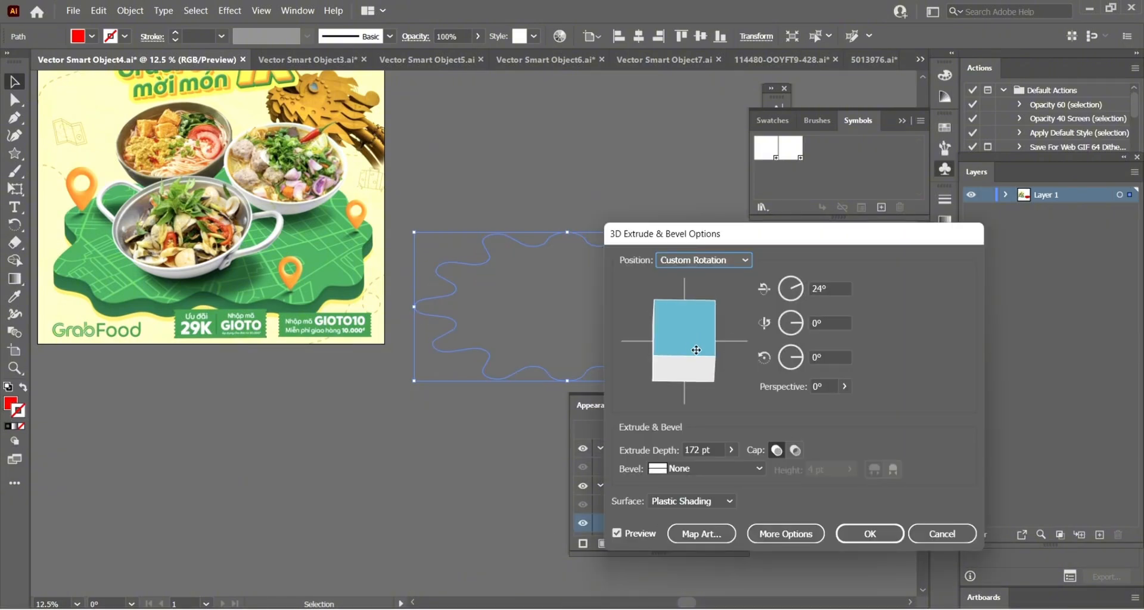
click(891, 527)
click(395, 416)
Recolour the extruded red shape with the green sampled from the poster's map base.
scroll(538, 311, up, 5)
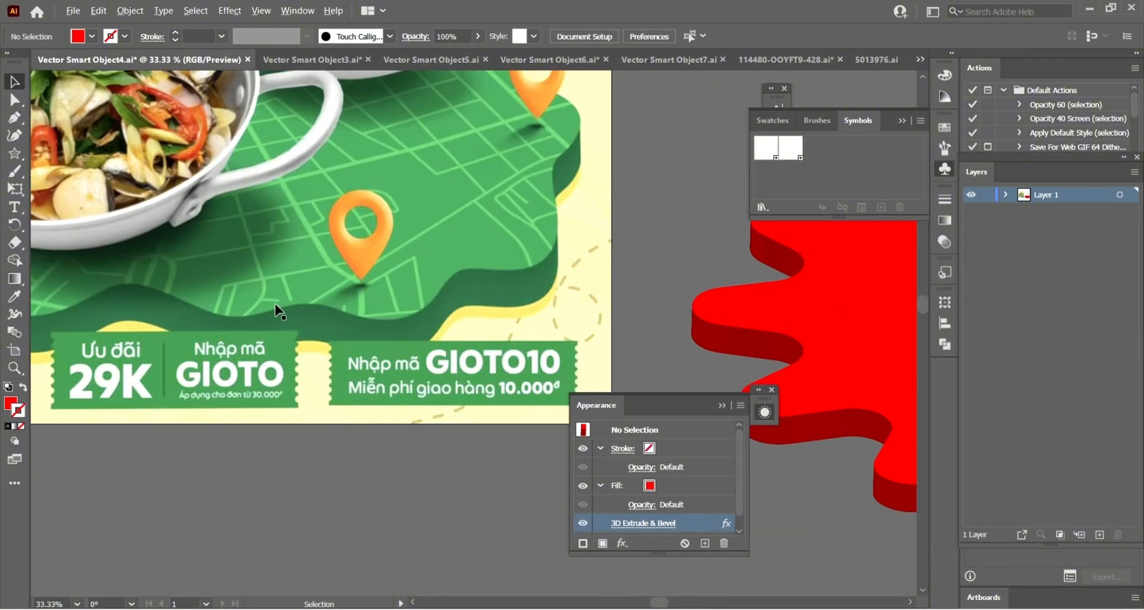
scroll(527, 272, down, 2)
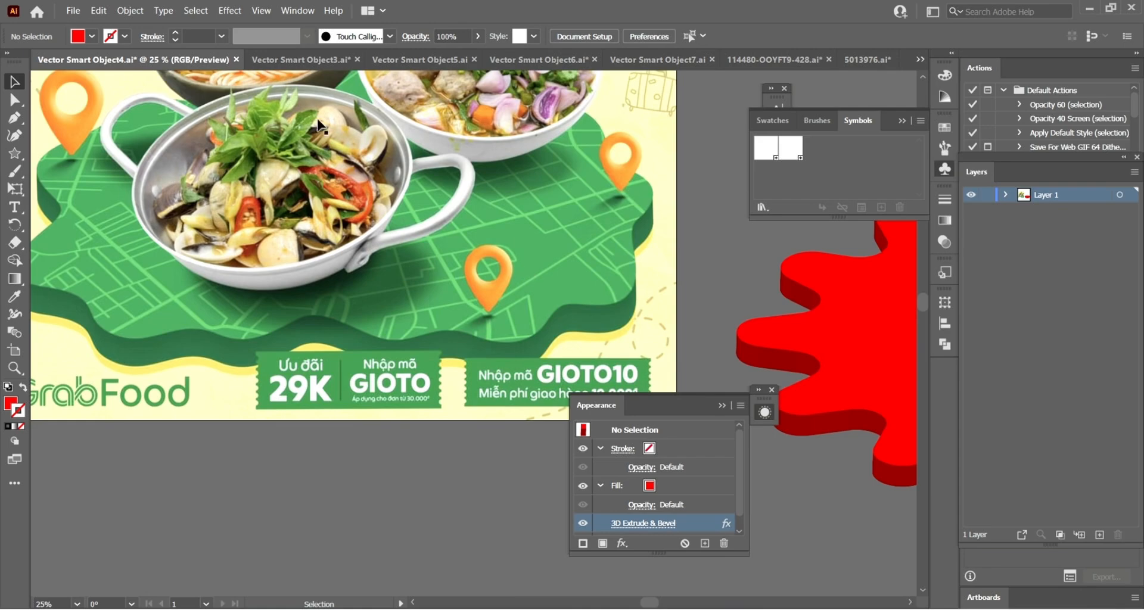
scroll(446, 272, down, 4)
scroll(442, 313, up, 3)
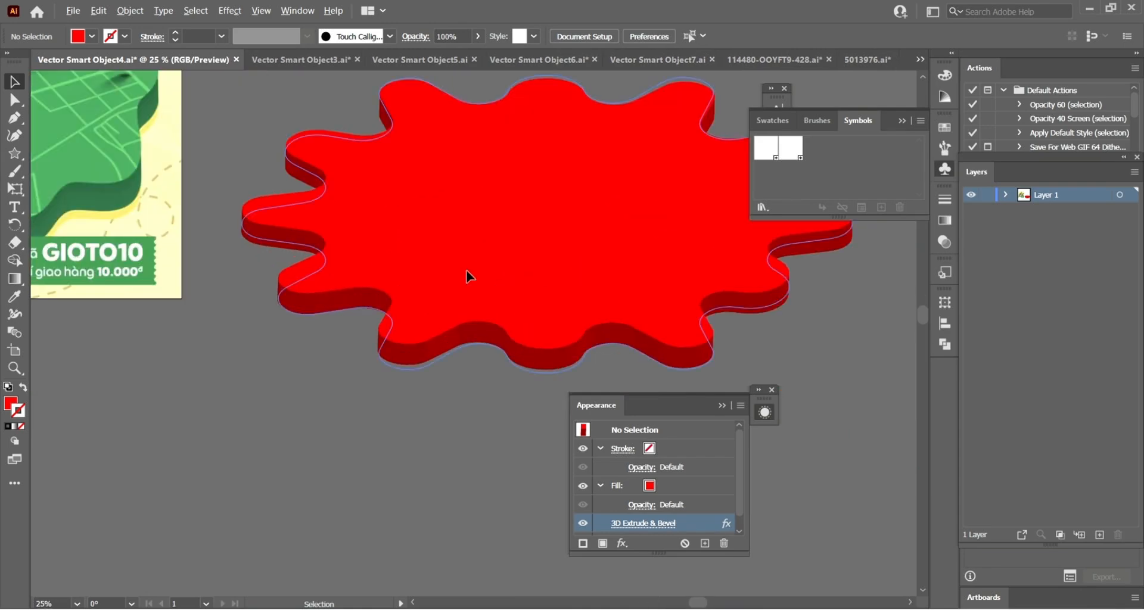
scroll(466, 270, down, 1)
click(458, 301)
scroll(162, 229, up, 1)
key(i)
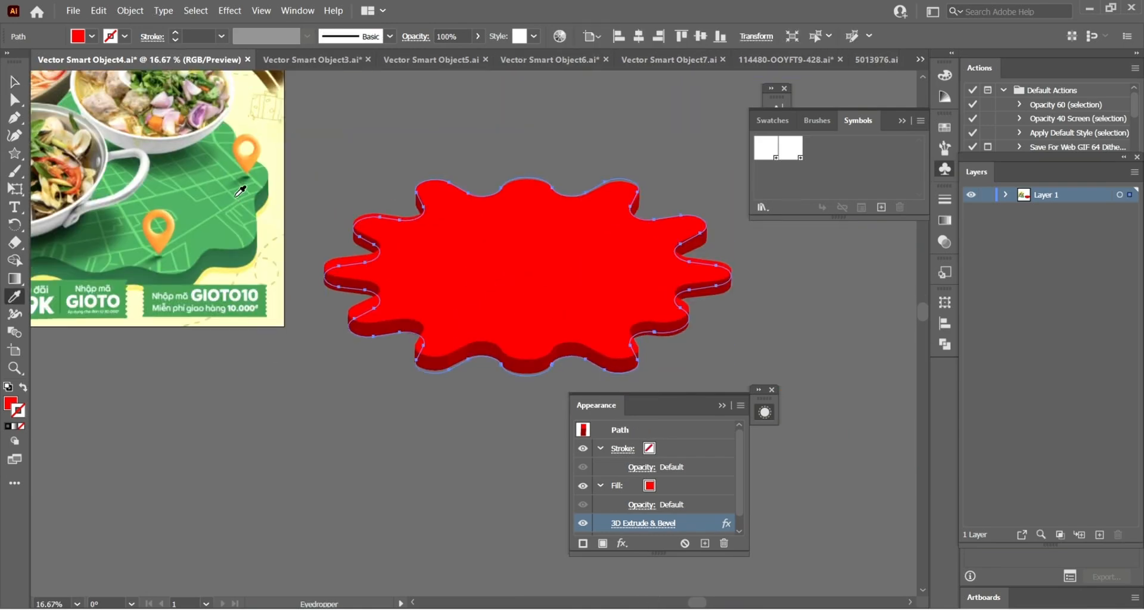
click(202, 218)
key(ctrl+z)
click(195, 213)
scroll(483, 322, down, 2)
key(v)
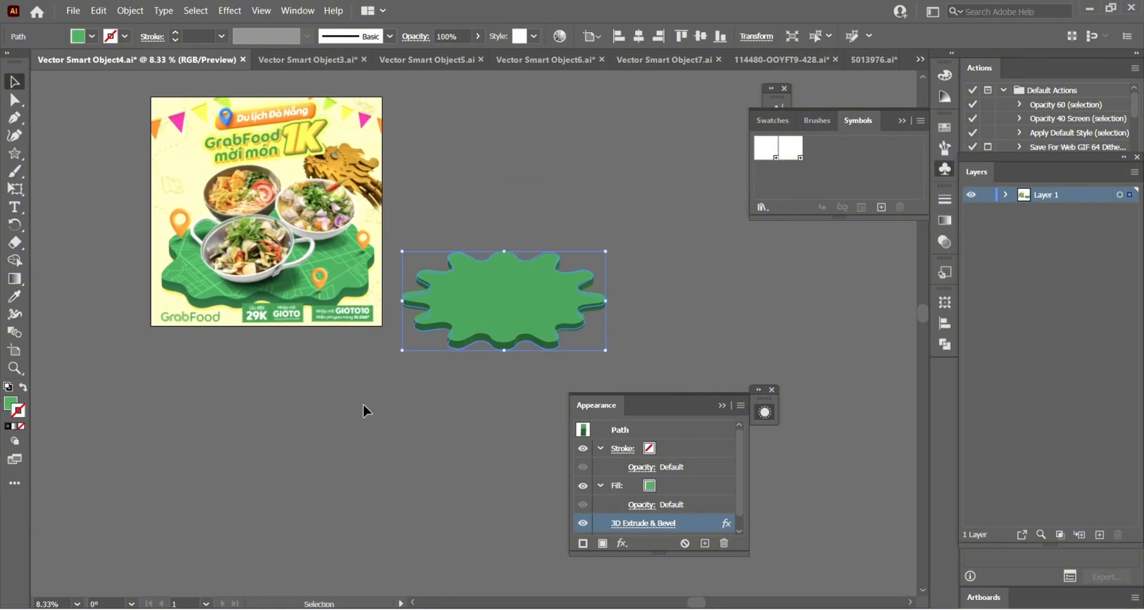
Compare the green extruded shape with the poster's map base and its line pattern.
click(365, 411)
scroll(484, 291, up, 2)
scroll(510, 270, down, 1)
scroll(475, 332, up, 2)
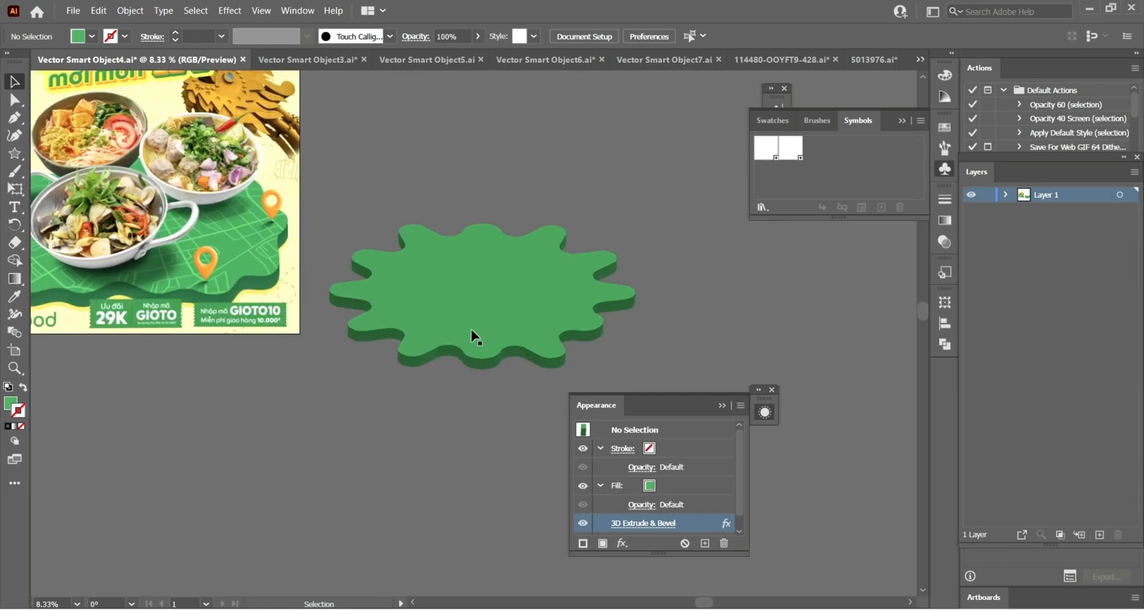
scroll(474, 332, down, 1)
scroll(339, 221, down, 1)
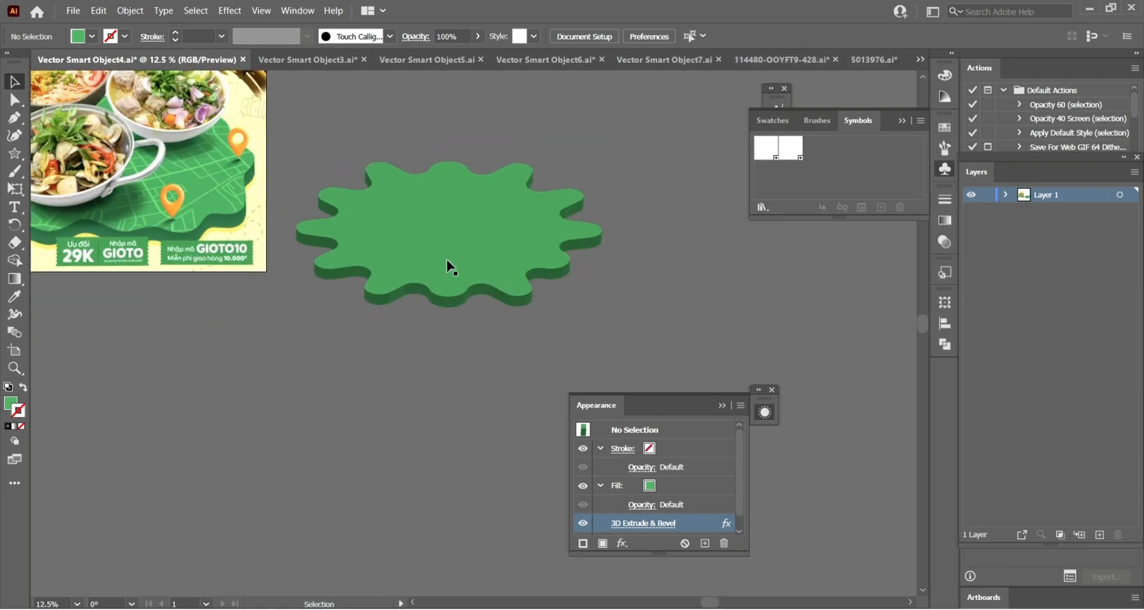
scroll(292, 360, up, 5)
scroll(196, 303, left, 10)
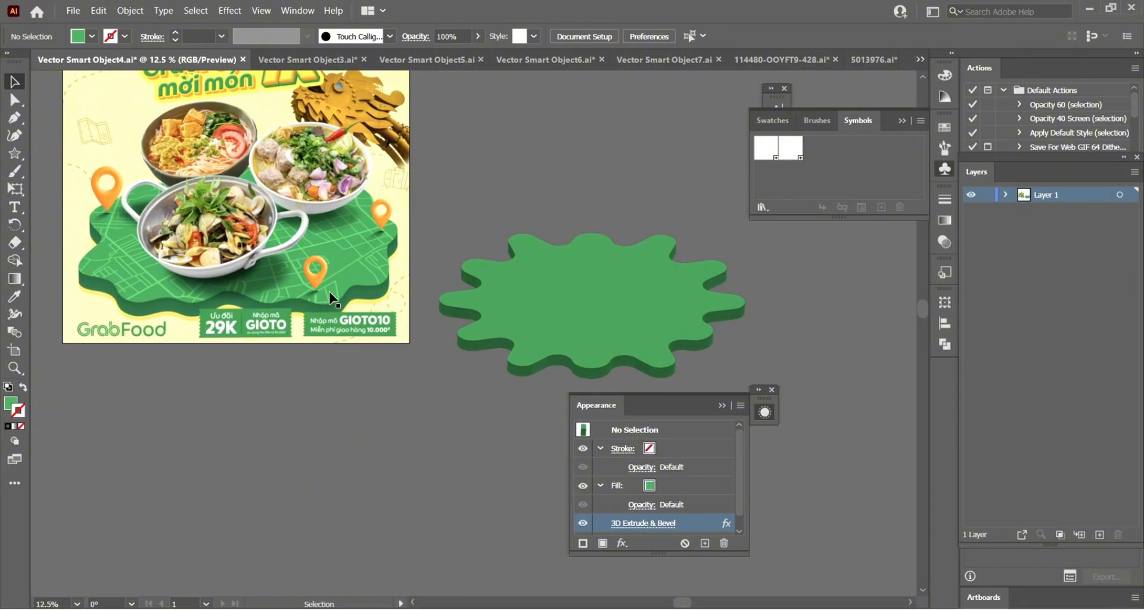
scroll(596, 507, down, 1)
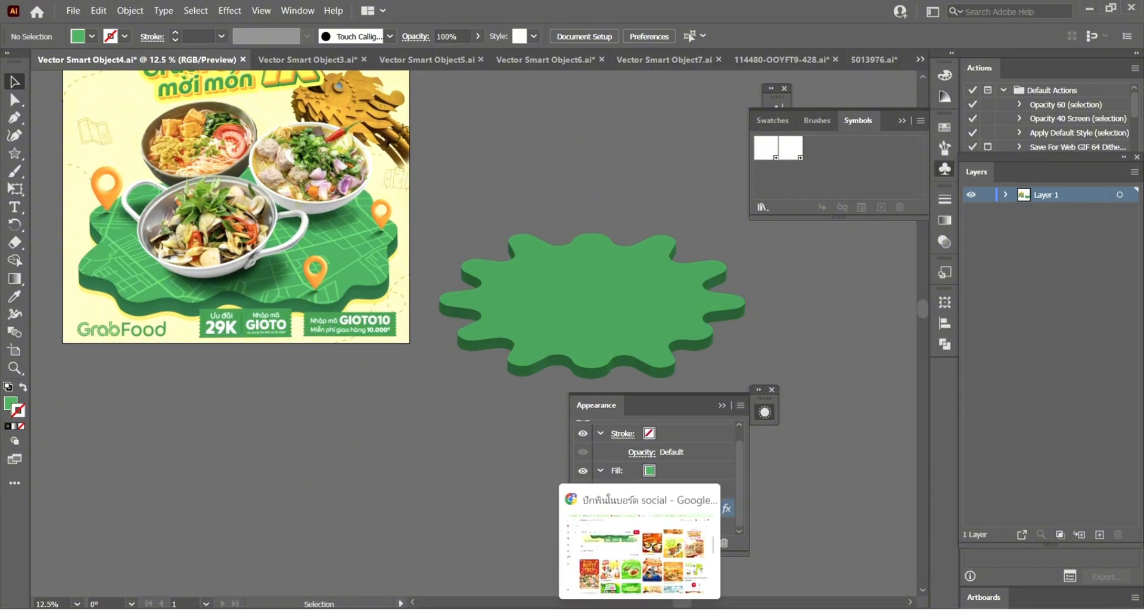
Switch to the browser and look through the Freepik vector results for "map".
click(639, 608)
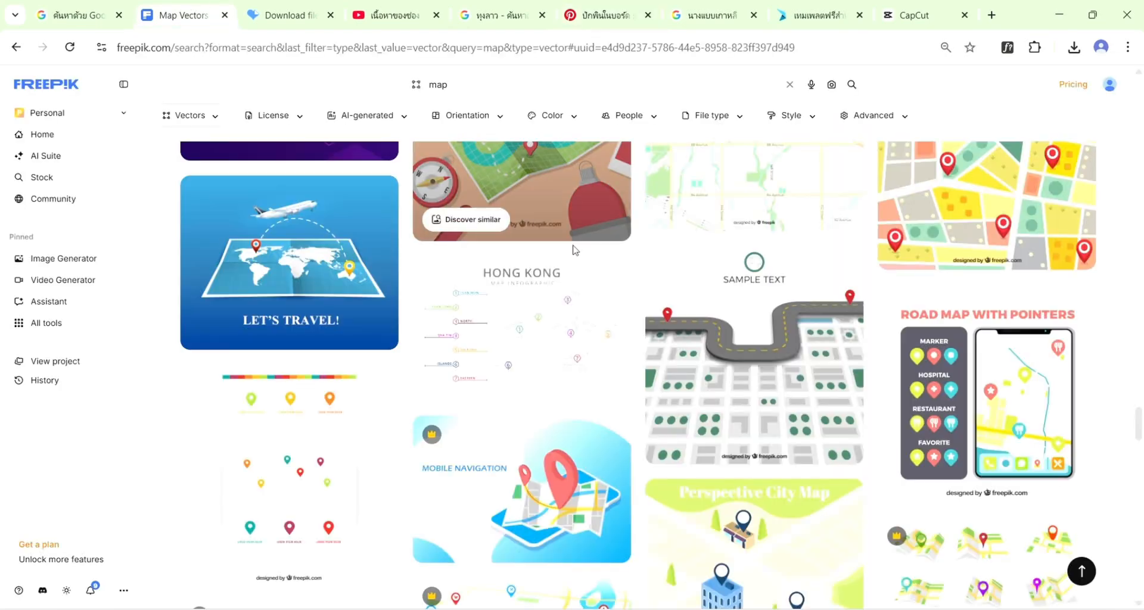
scroll(575, 250, up, 15)
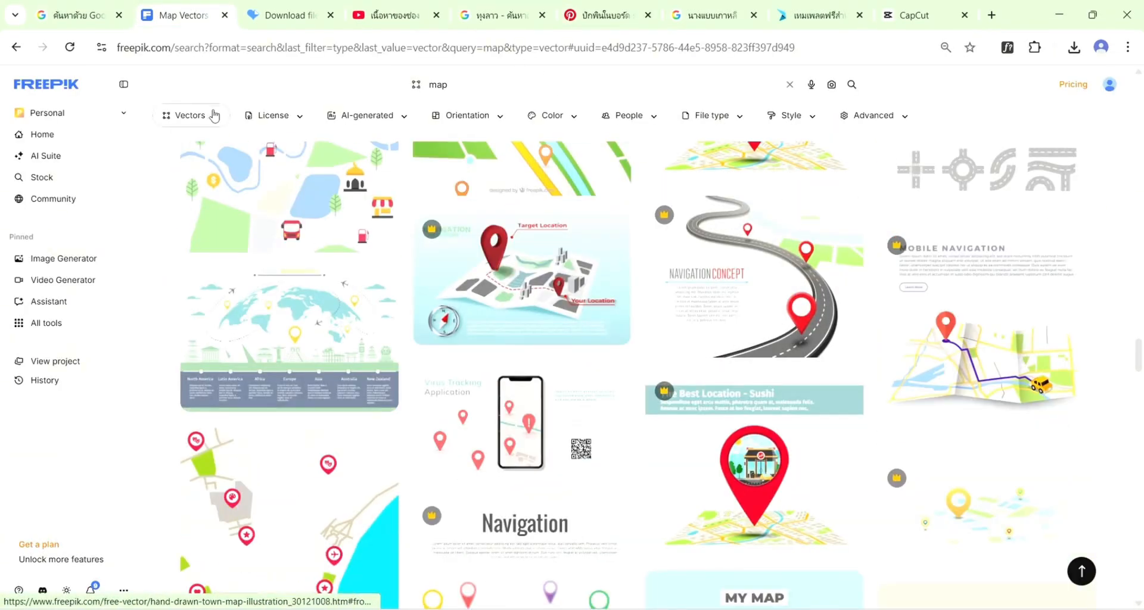
click(214, 115)
scroll(869, 430, down, 10)
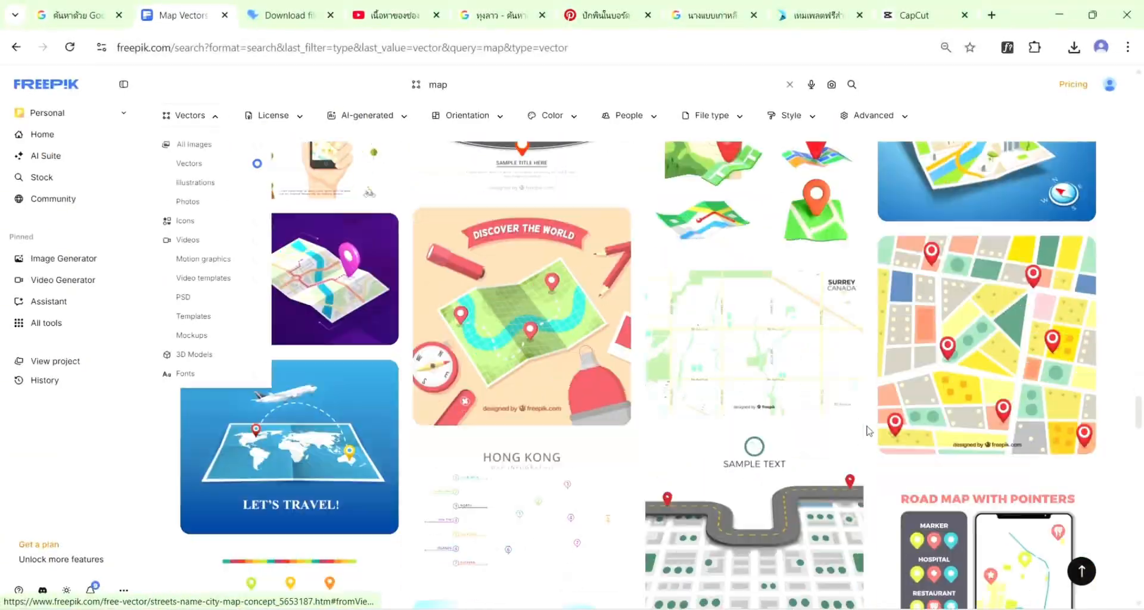
scroll(869, 430, down, 5)
scroll(607, 278, up, 15)
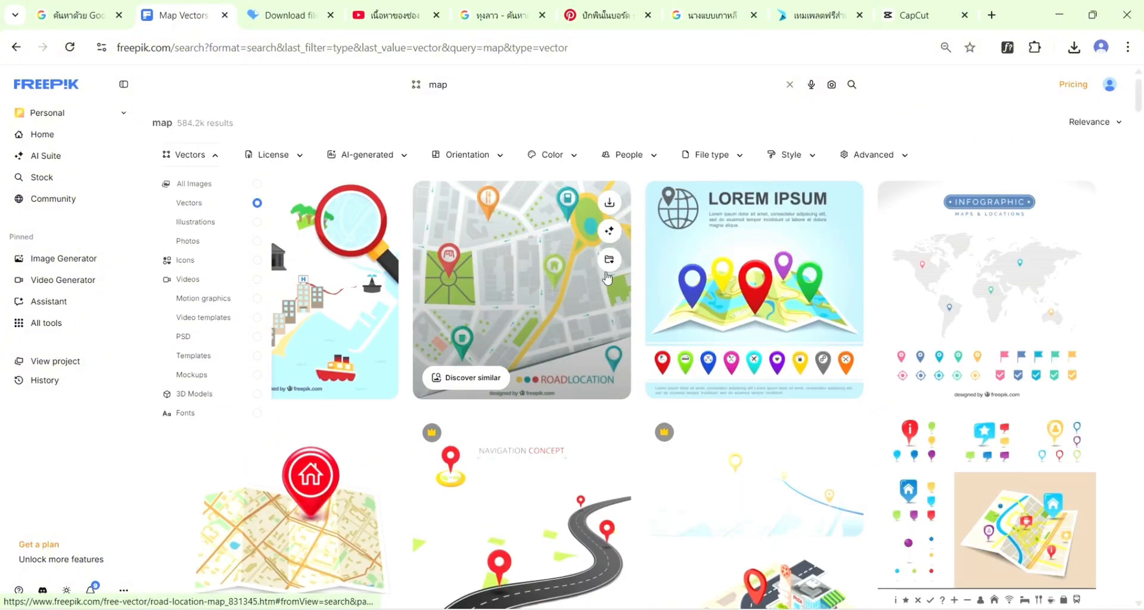
Open the vector file 5013976.ai from the downloaded linear-hong-kong-map-infographic.zip archive in Illustrator.
click(1073, 48)
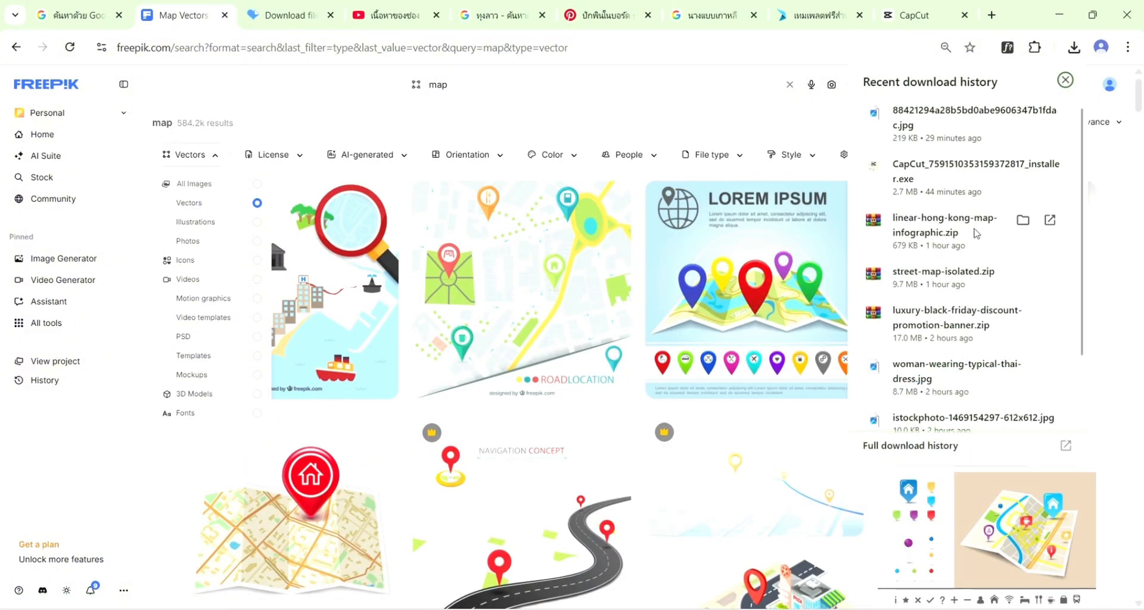
click(1023, 221)
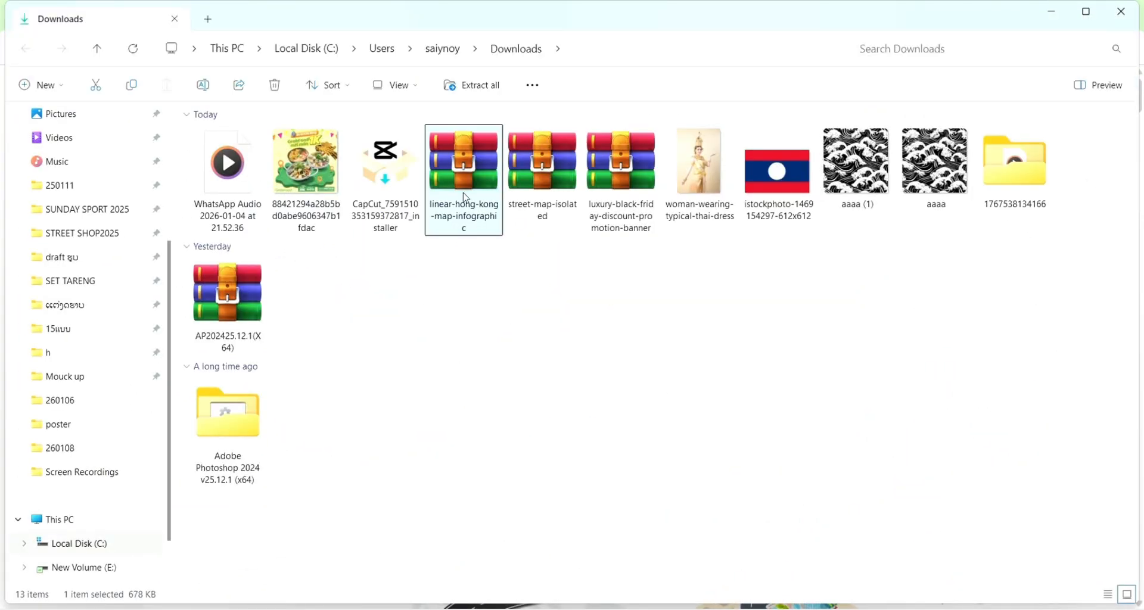
double_click(468, 227)
double_click(36, 177)
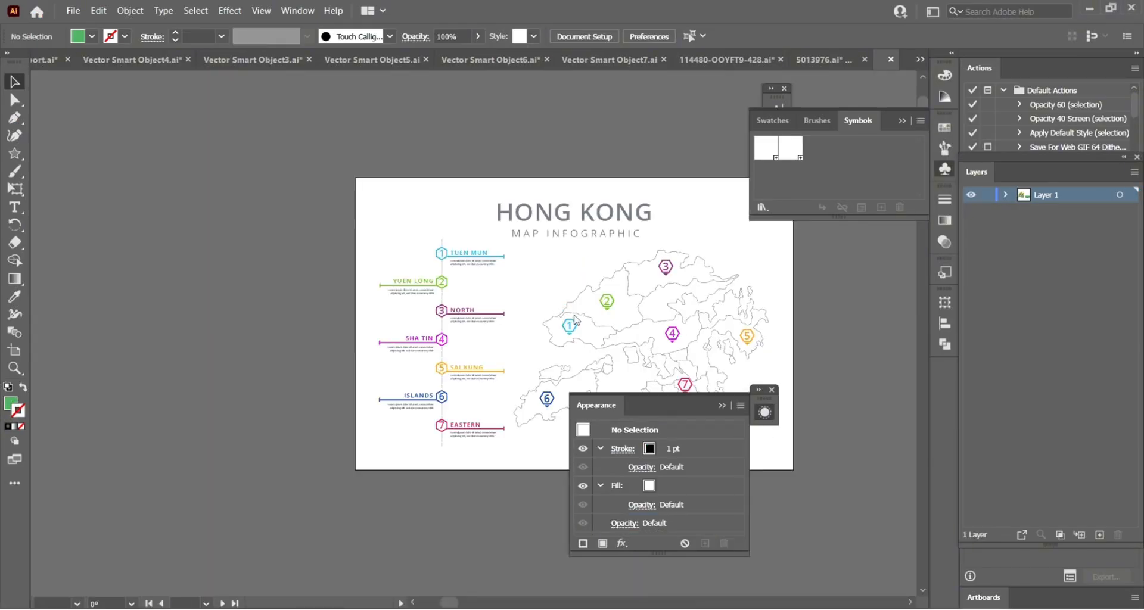
Isolate the Hong Kong map outline group with its numbered markers and move it off the artboard.
double_click(622, 322)
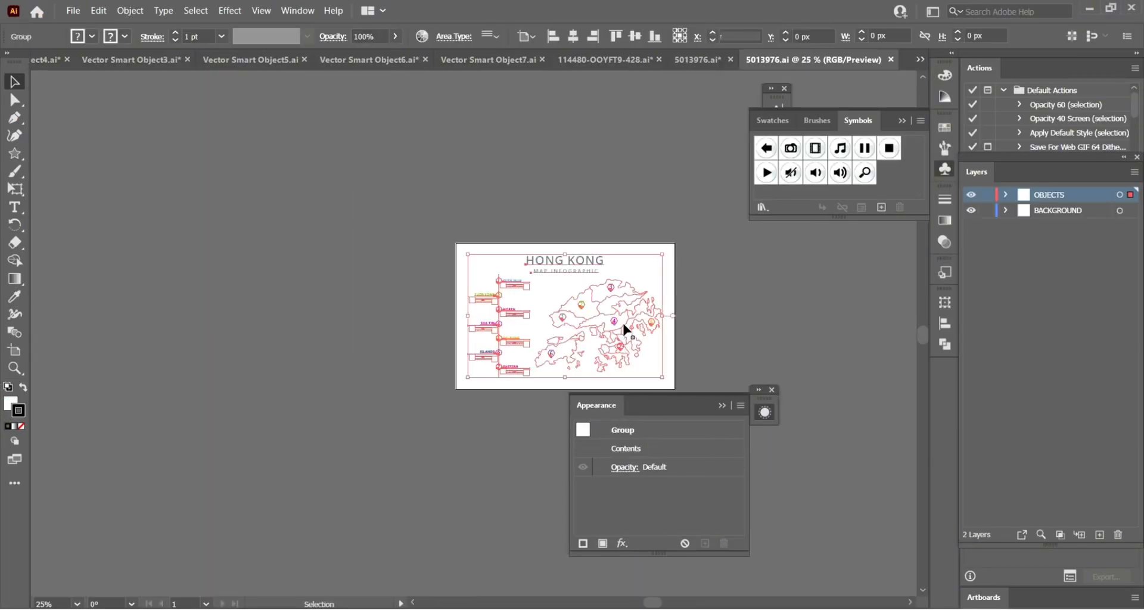
double_click(622, 322)
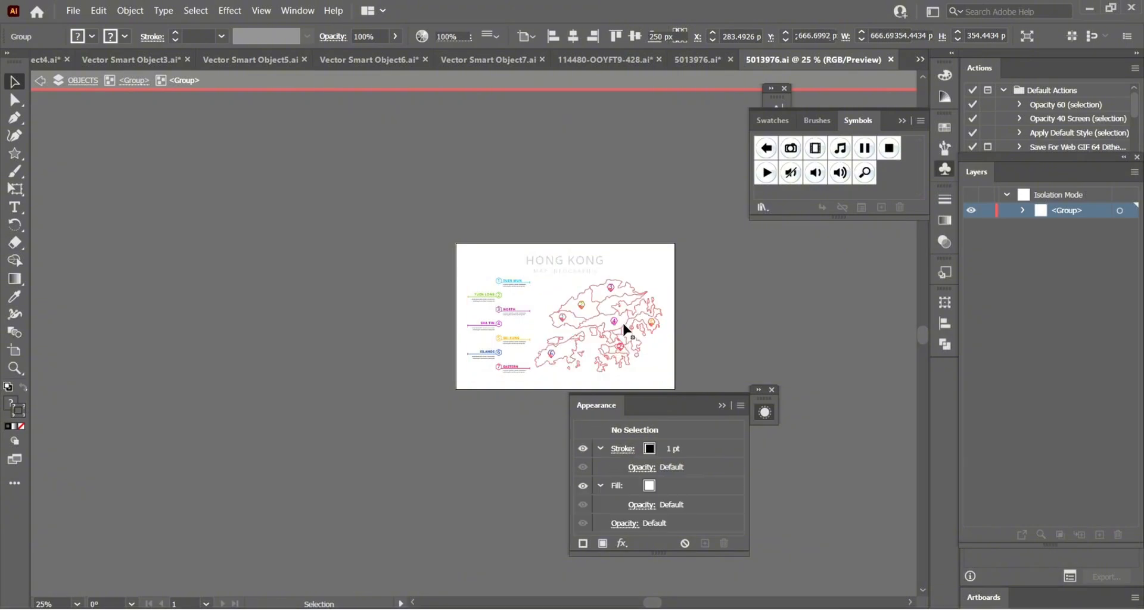
drag(622, 322, 342, 177)
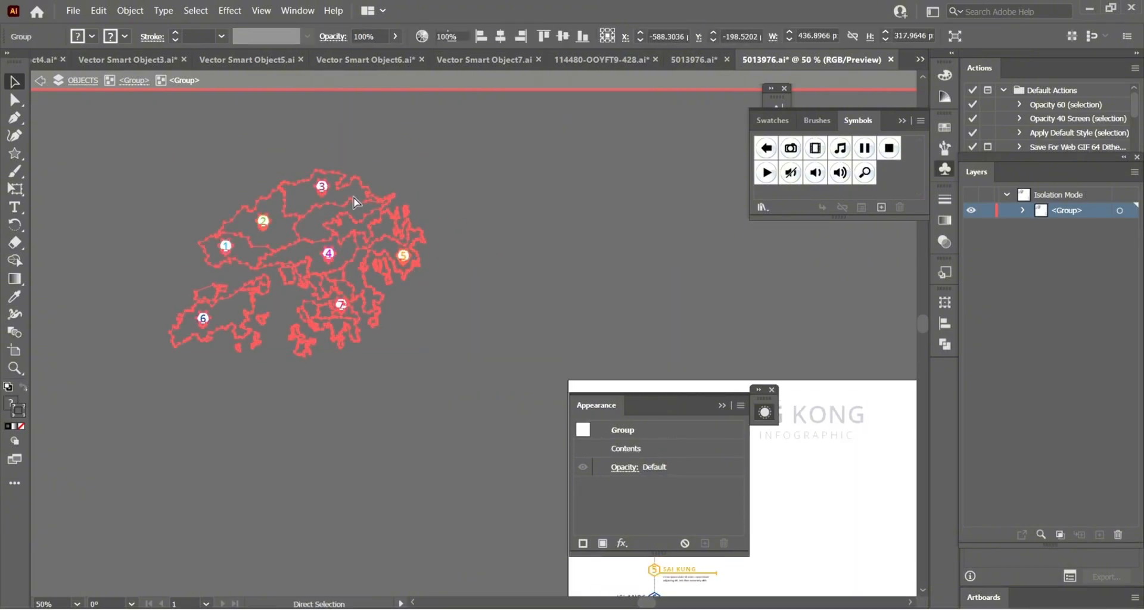
Copy the Hong Kong map group into Vector Smart Object4.ai and enlarge it over the green base.
click(280, 60)
click(185, 58)
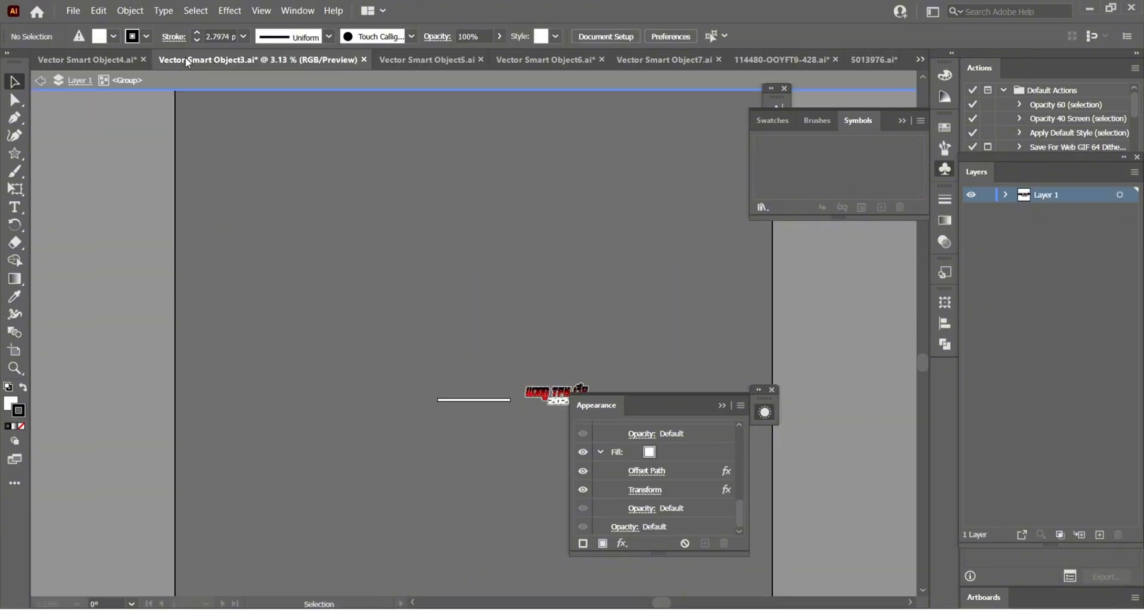
click(103, 65)
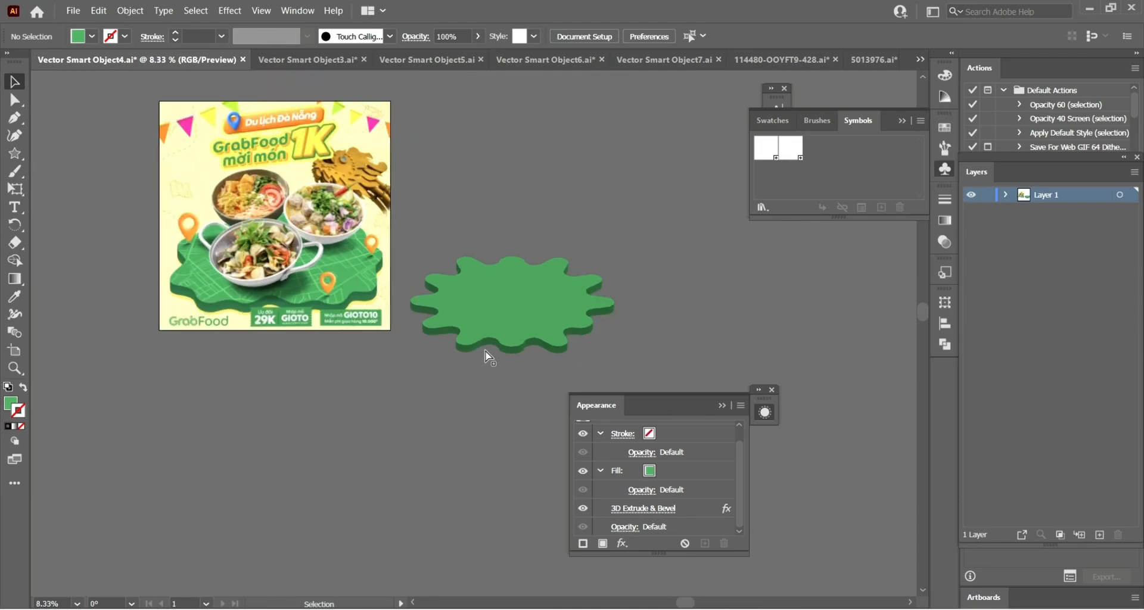
drag(475, 351, 492, 255)
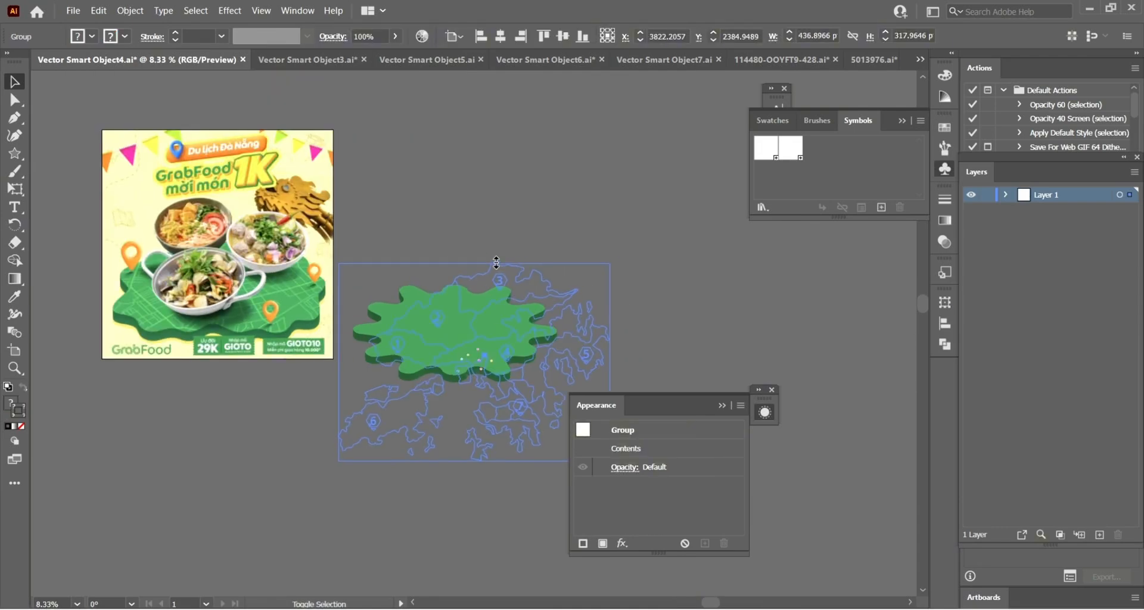
Isolate the map outlines within the pasted group and set their stroke colour to #f4f4f4.
scroll(550, 328, down, 2)
double_click(501, 321)
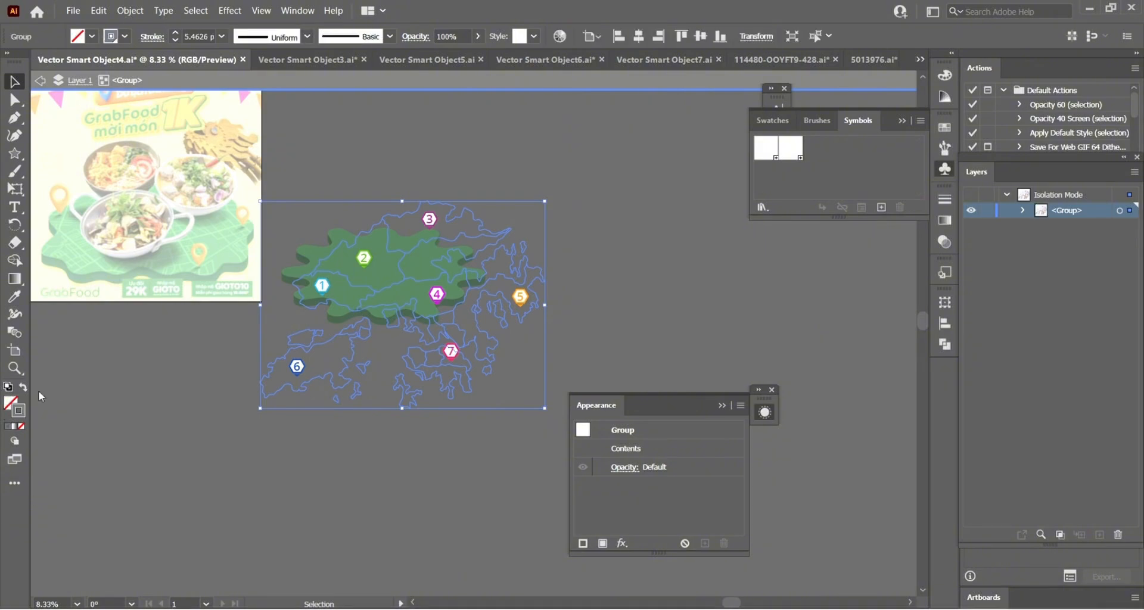
drag(388, 224, 363, 216)
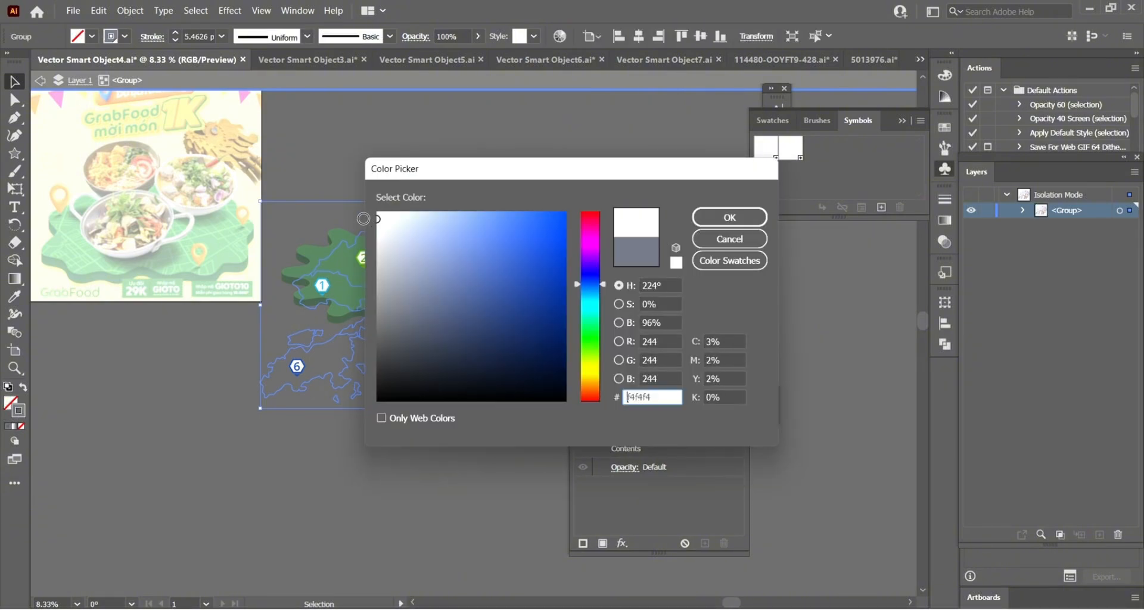
click(734, 218)
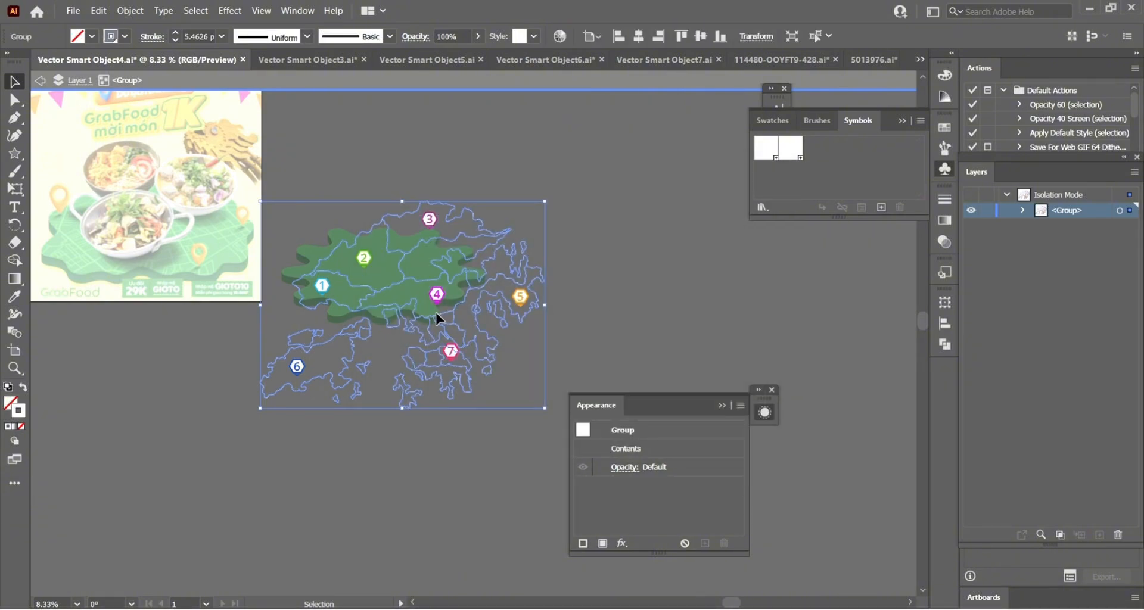
Set the map outlines' stroke weight to 8 pt and leave isolation mode.
scroll(434, 312, up, 2)
click(175, 33)
click(176, 33)
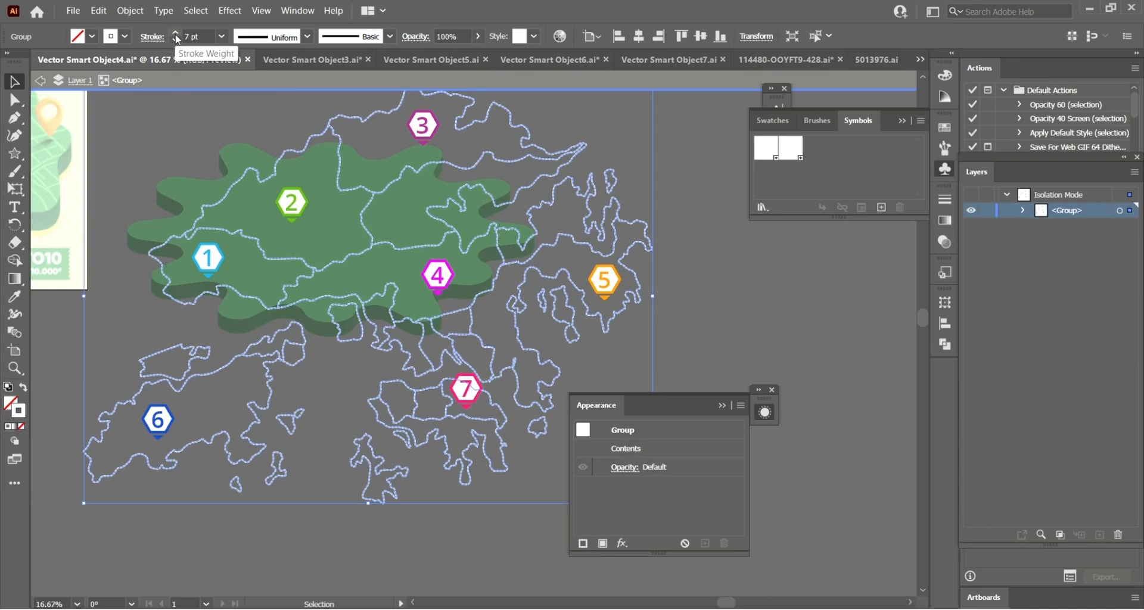
click(176, 34)
scroll(375, 173, down, 1)
scroll(376, 174, up, 2)
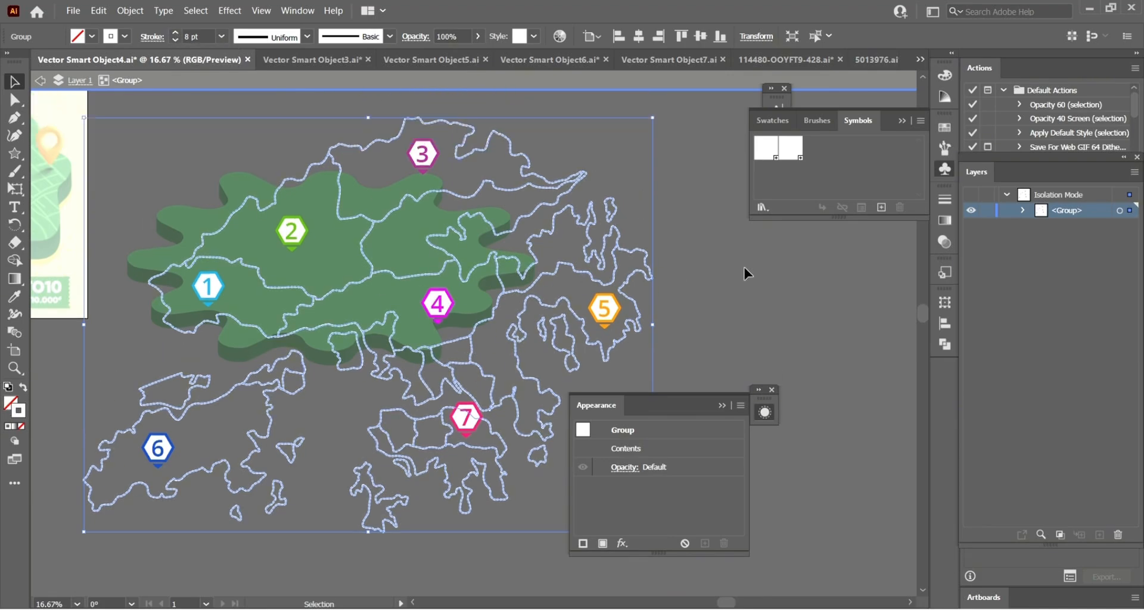
double_click(744, 267)
Move the whole map group up and to the right so it only partly overlaps the green base.
scroll(679, 312, down, 4)
scroll(648, 317, up, 3)
scroll(419, 258, down, 1)
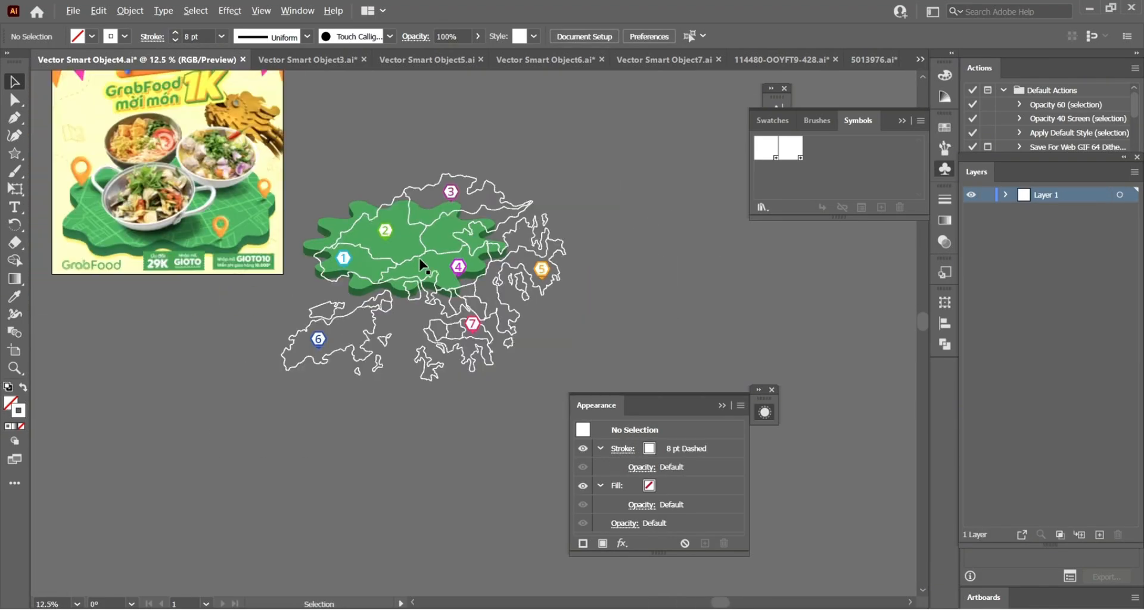
scroll(422, 265, down, 3)
scroll(681, 312, up, 2)
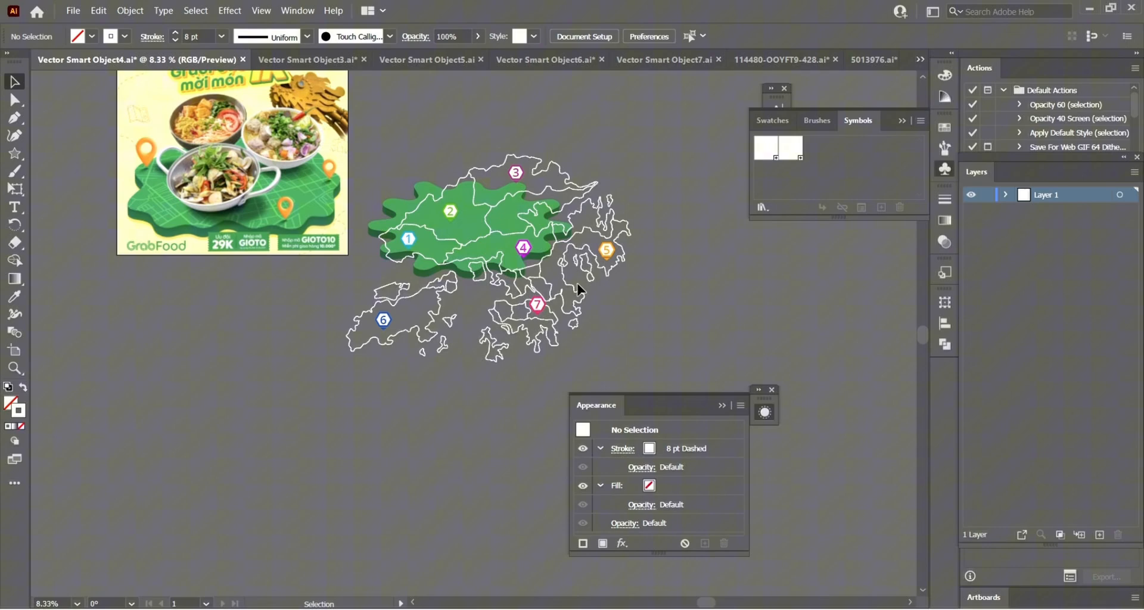
click(636, 269)
click(656, 319)
scroll(463, 298, right, 2)
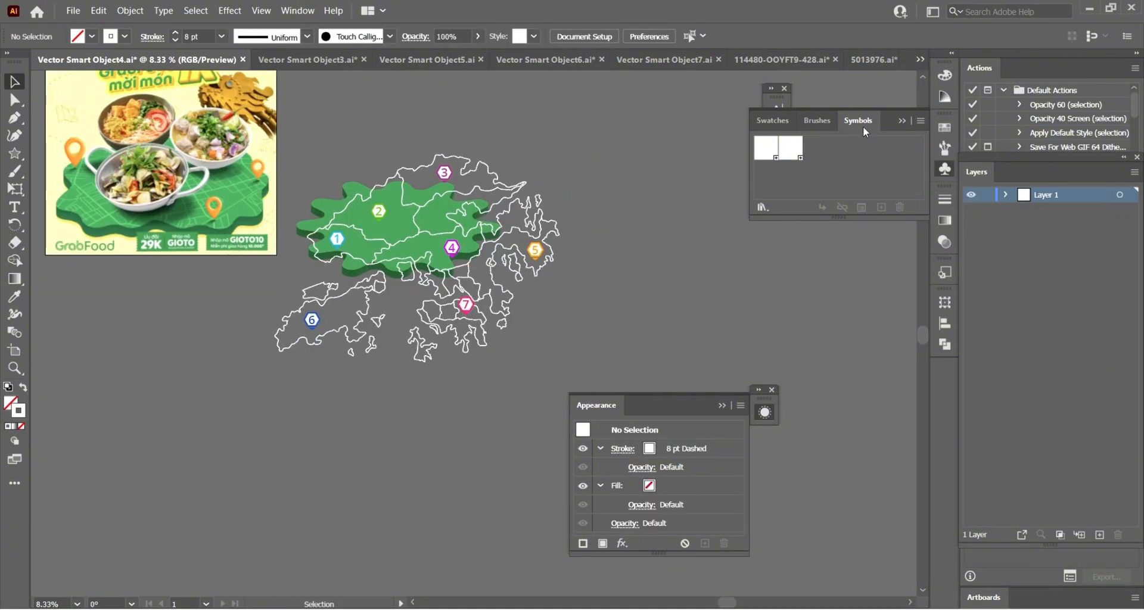
scroll(536, 298, up, 2)
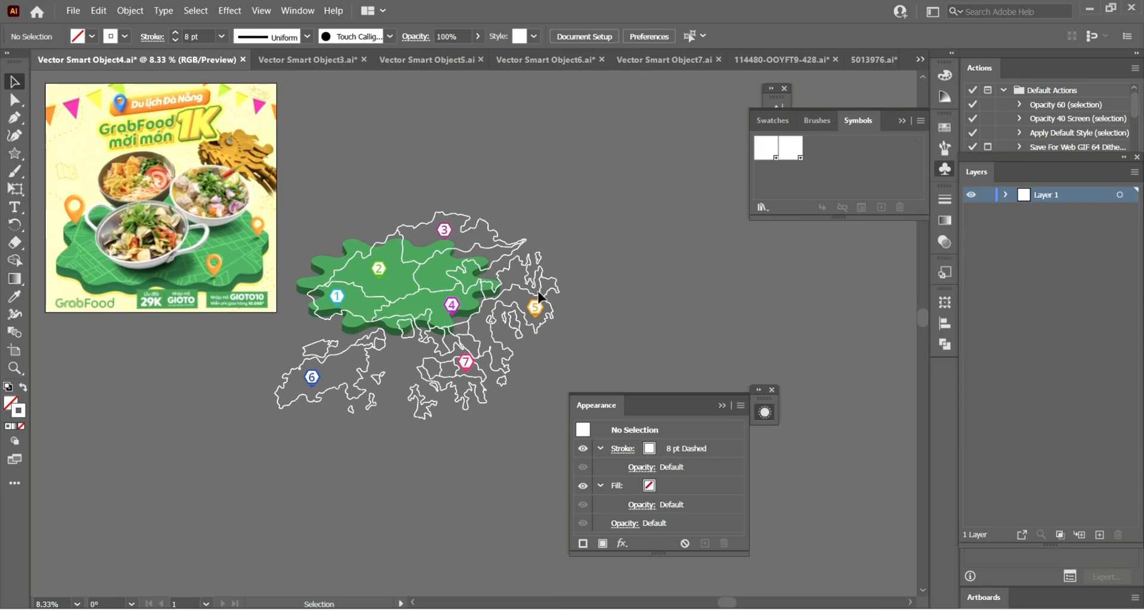
click(546, 286)
drag(547, 286, 669, 246)
Save the map group as a dynamic symbol named 456 with the Movie Clip export type.
scroll(697, 221, right, 2)
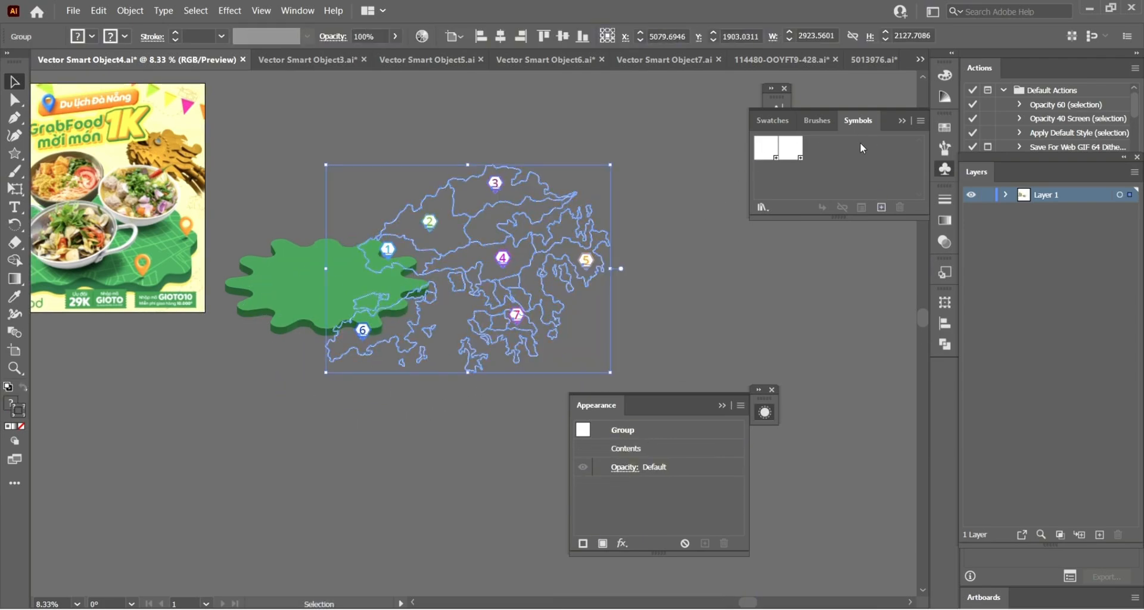
scroll(556, 248, up, 2)
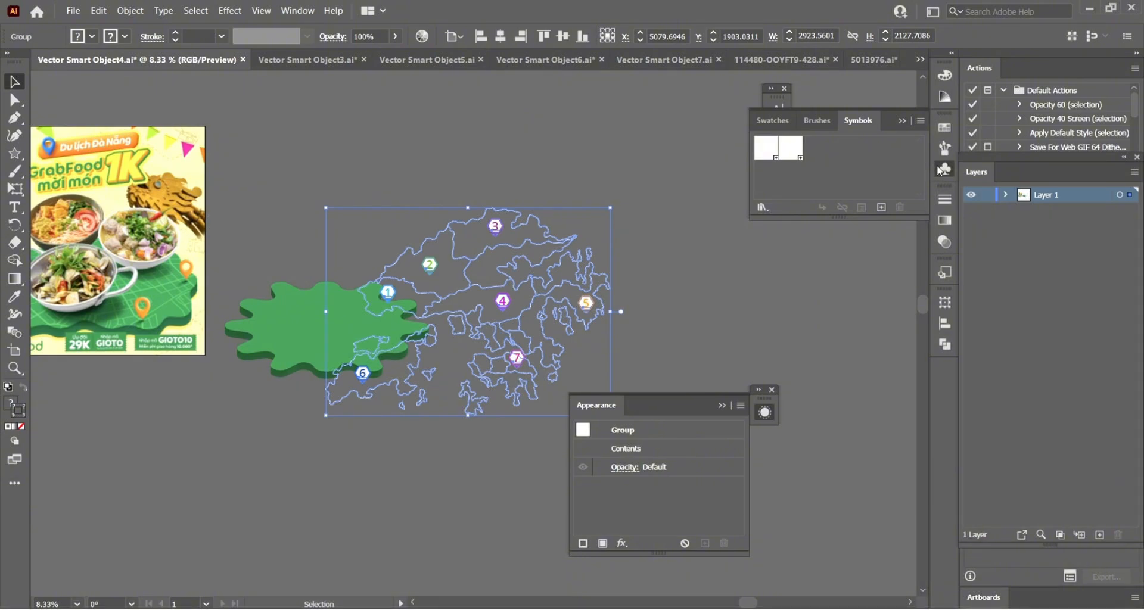
scroll(593, 256, up, 2)
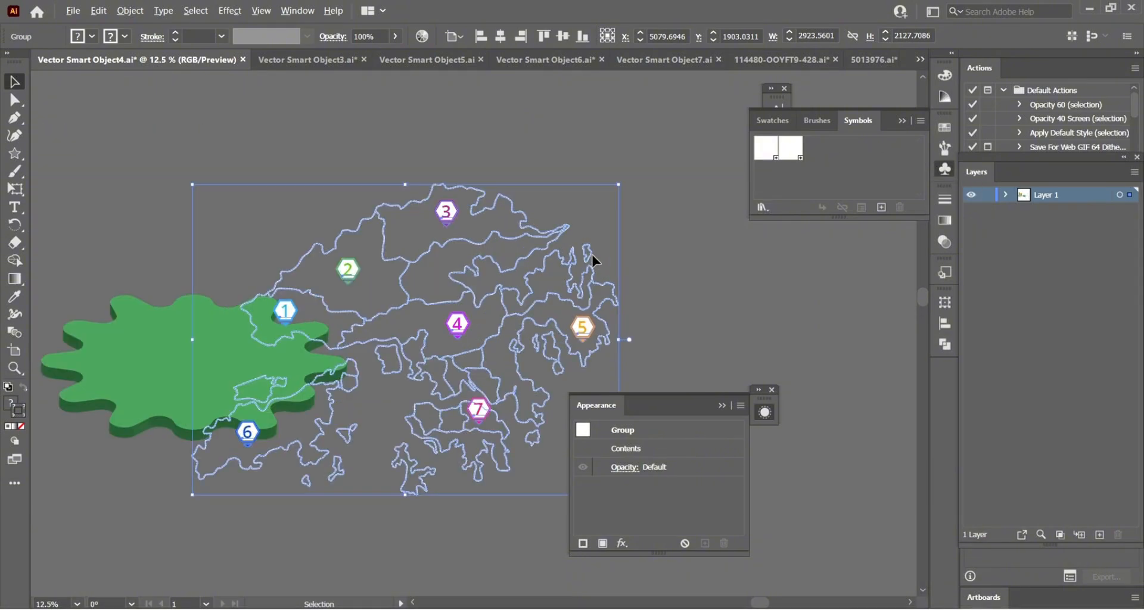
scroll(517, 237, down, 2)
drag(499, 276, 844, 162)
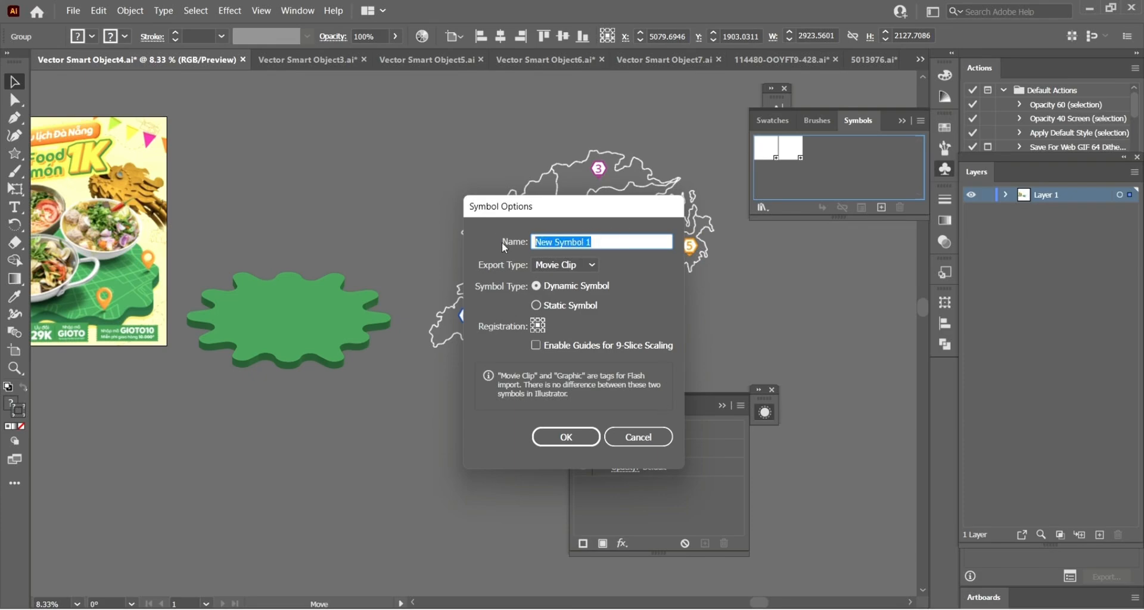
text(456)
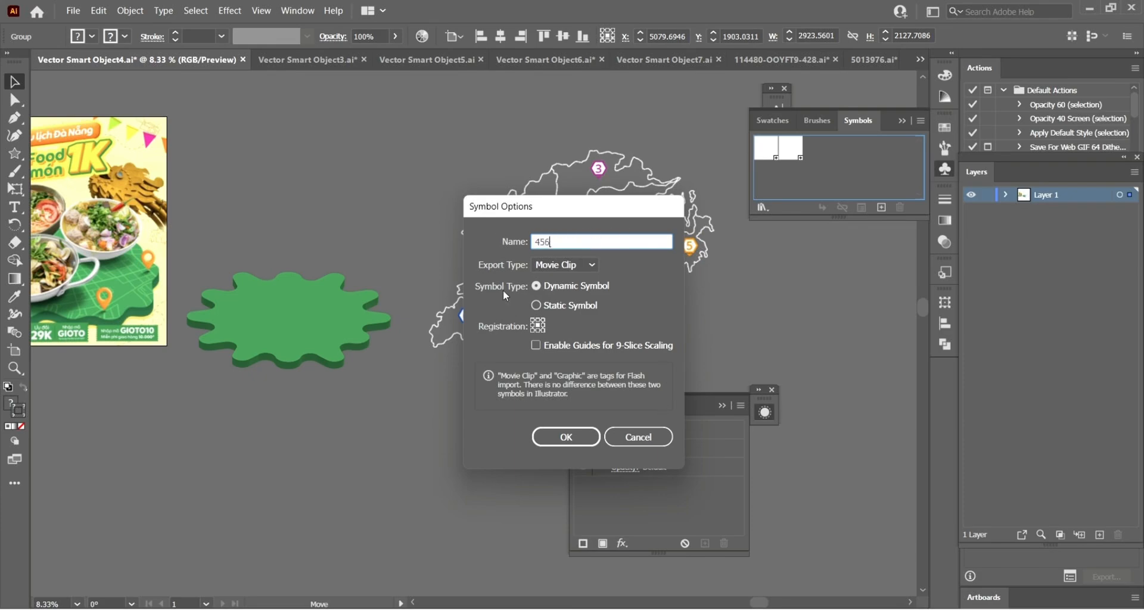
click(570, 446)
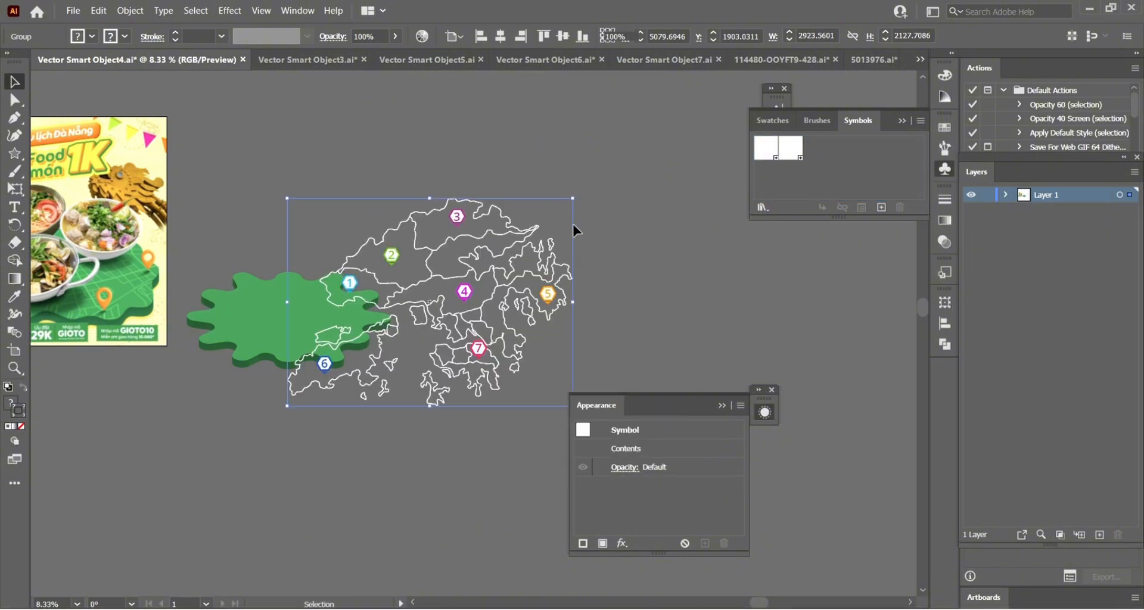
Move the map symbol instance to the right, clear of the green base.
scroll(574, 227, down, 3)
scroll(621, 276, up, 3)
scroll(621, 276, right, 3)
scroll(671, 235, up, 1)
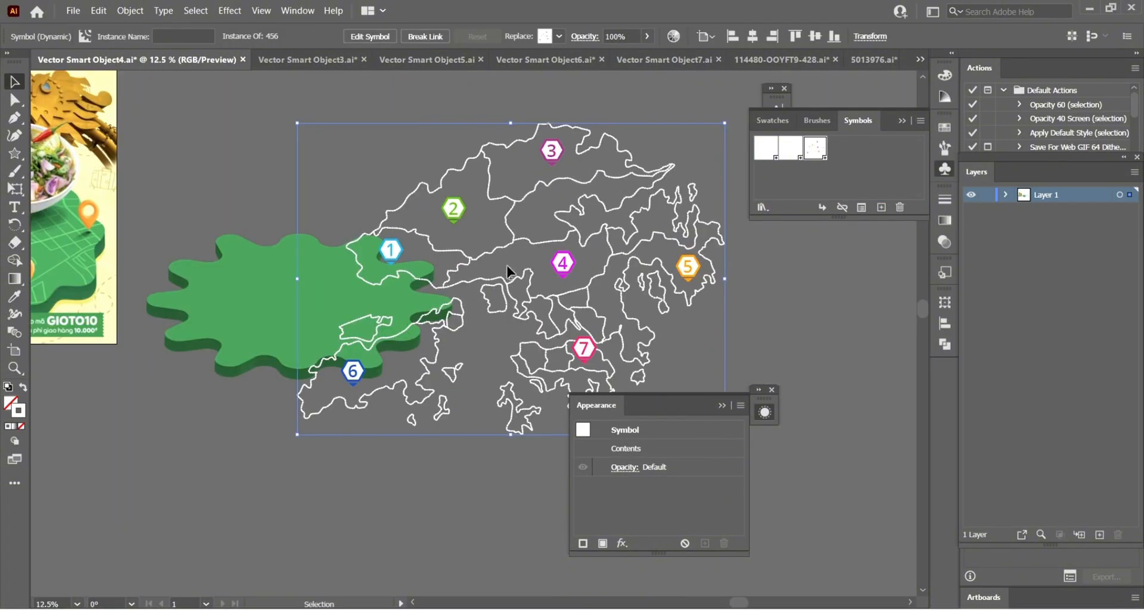
drag(514, 246, 767, 277)
Edit the green base's 3D Extrude & Bevel effect and map symbol 456 onto surface 1 of 39.
click(324, 316)
scroll(314, 316, up, 2)
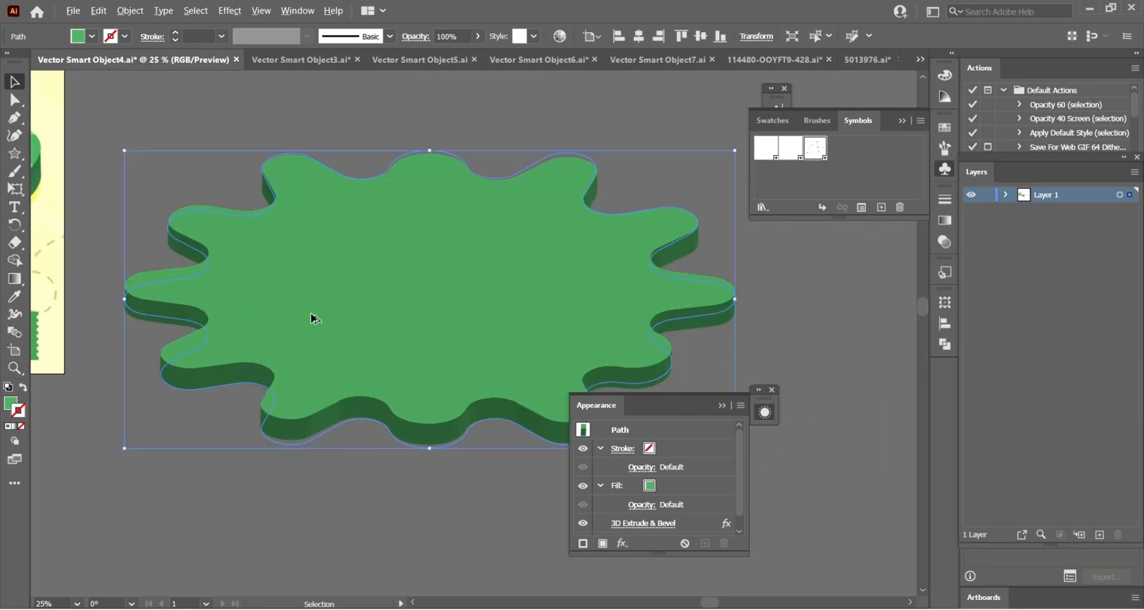
scroll(455, 311, down, 1)
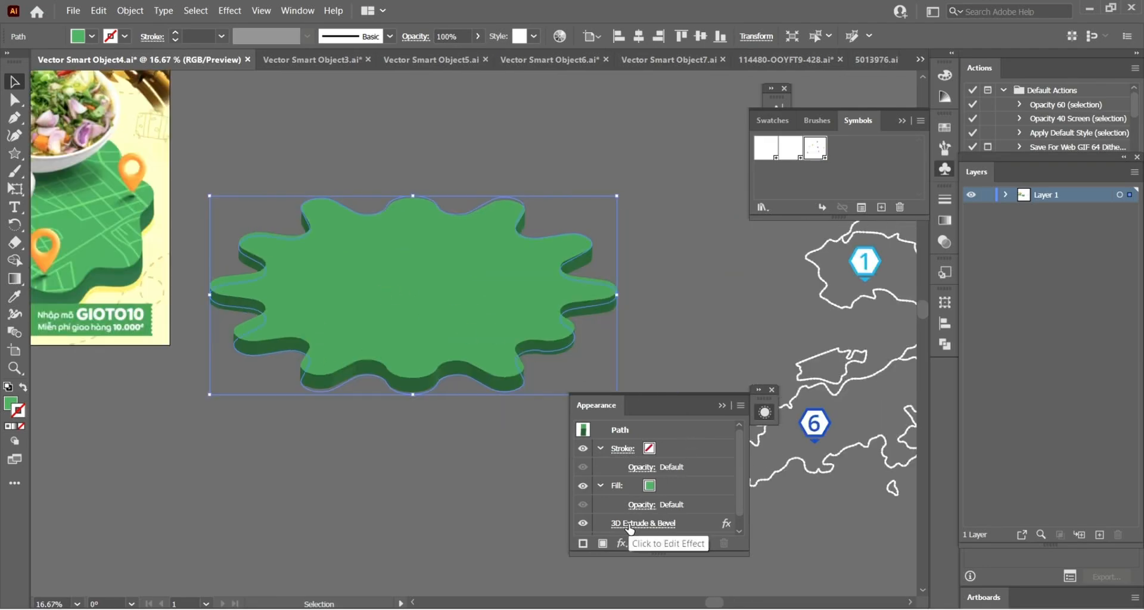
click(664, 527)
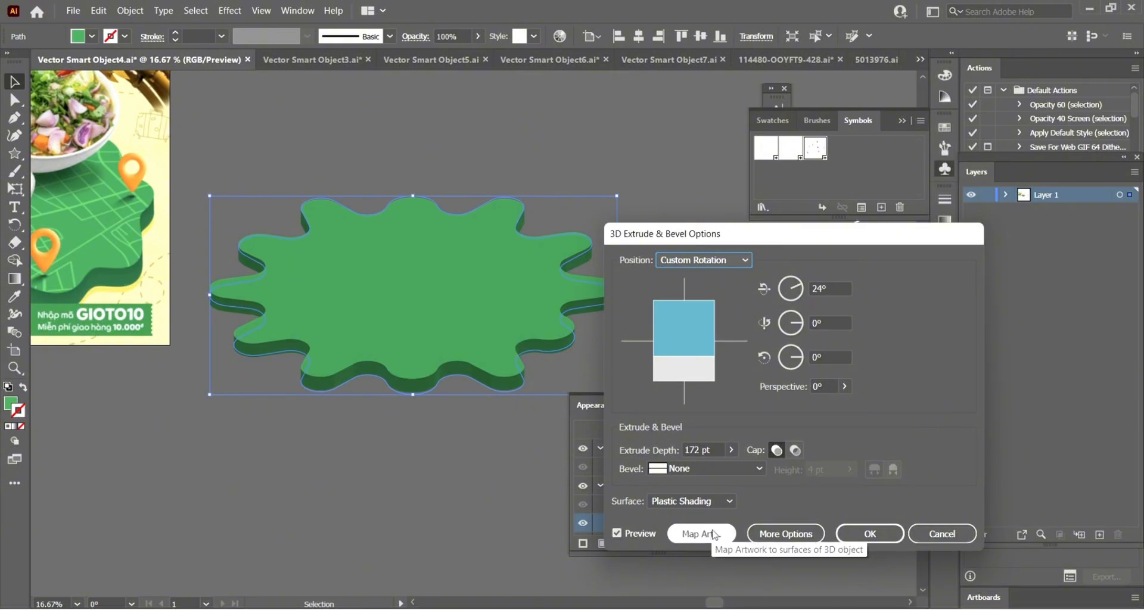
click(709, 537)
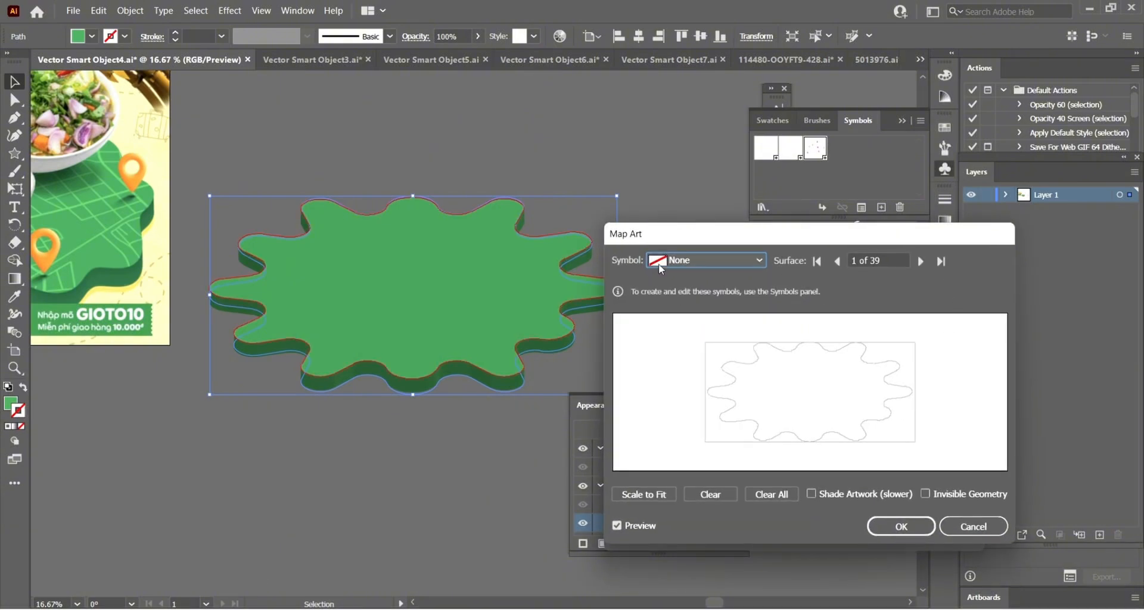
click(721, 260)
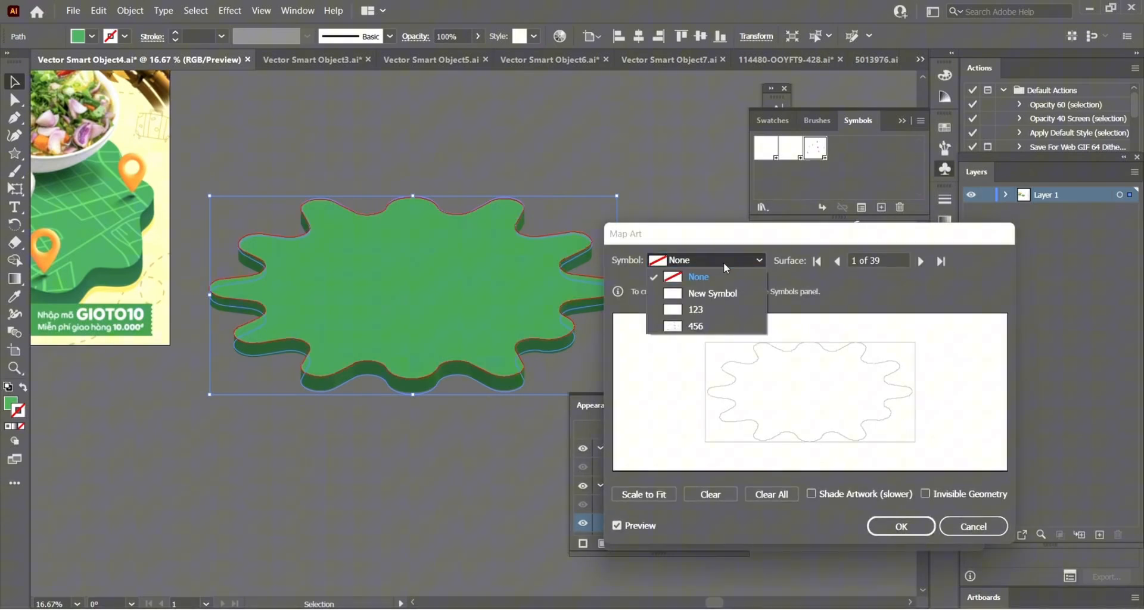
click(691, 327)
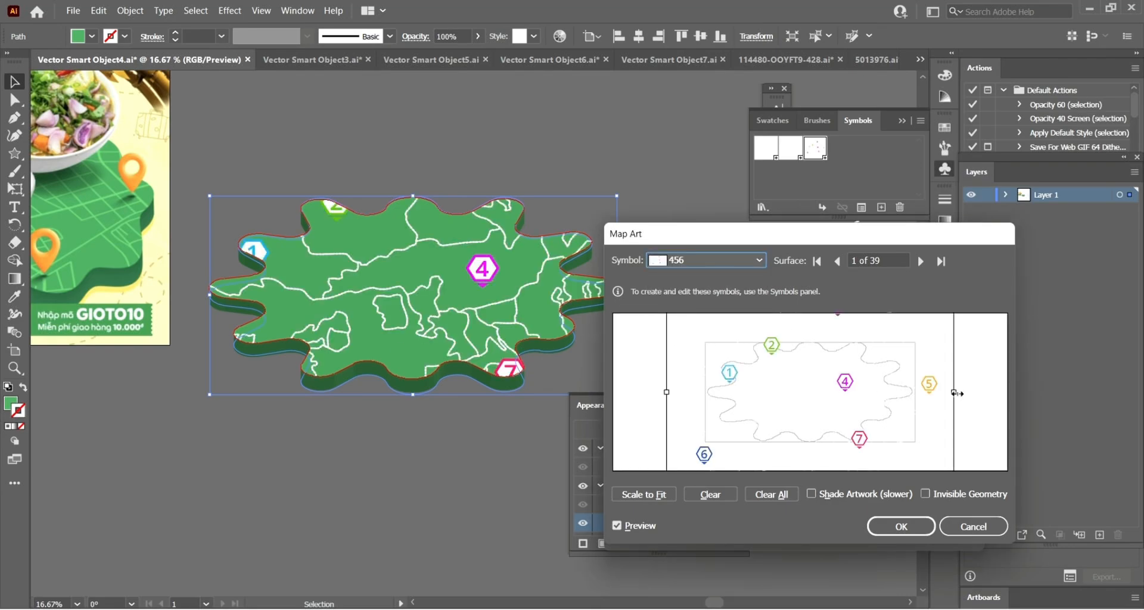
Shrink the mapped artwork to roughly the width of the base's top face, centre it, and apply the 3D effect.
drag(954, 392, 872, 392)
drag(791, 392, 885, 388)
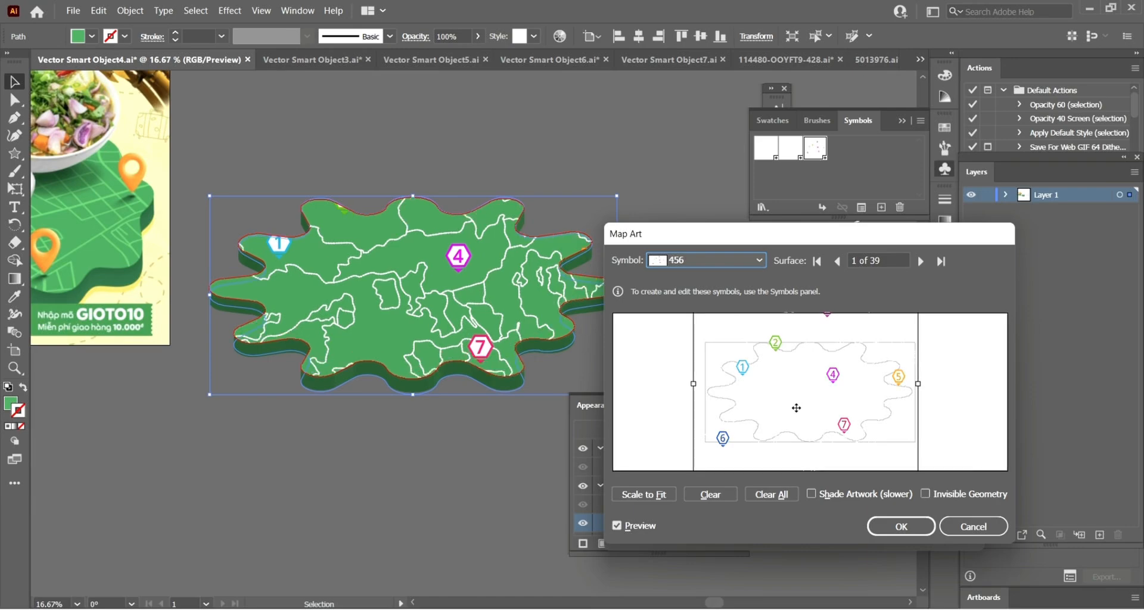
click(913, 522)
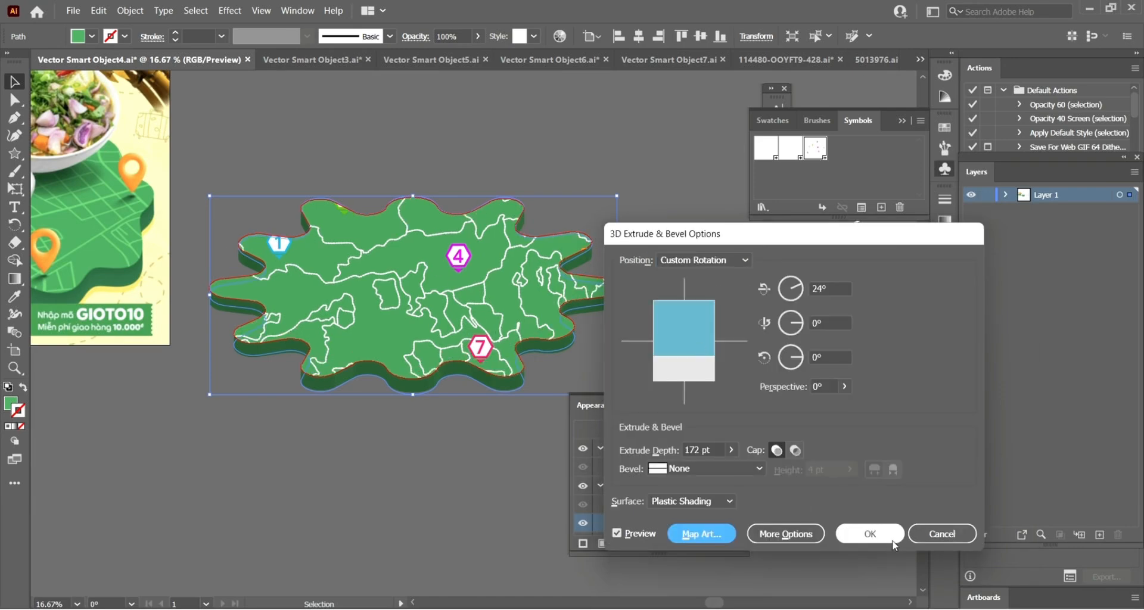
click(870, 533)
key(h)
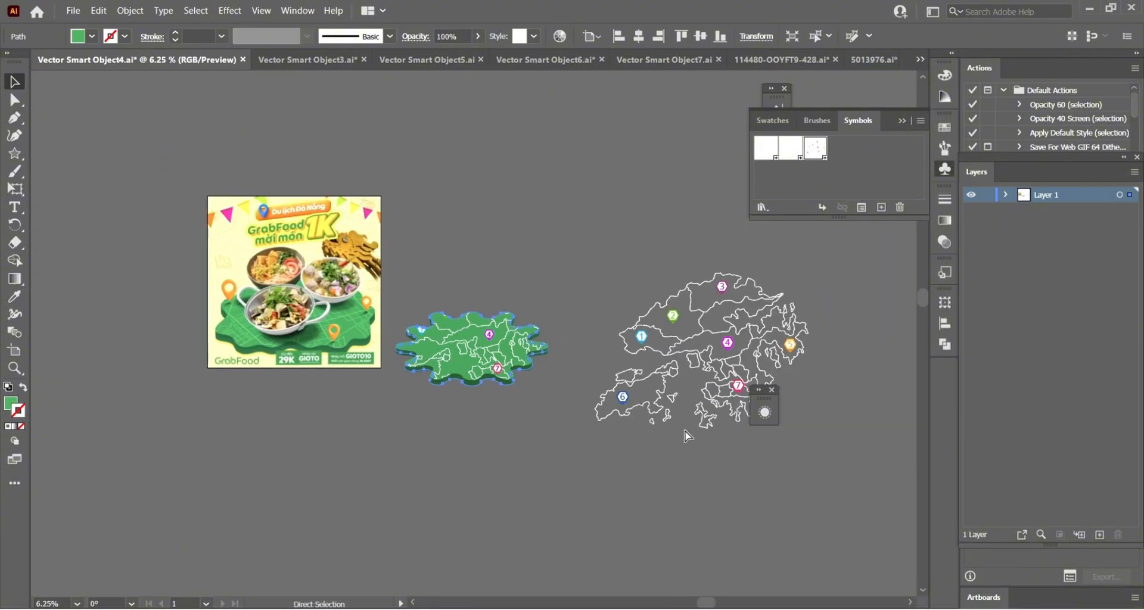
double_click(797, 334)
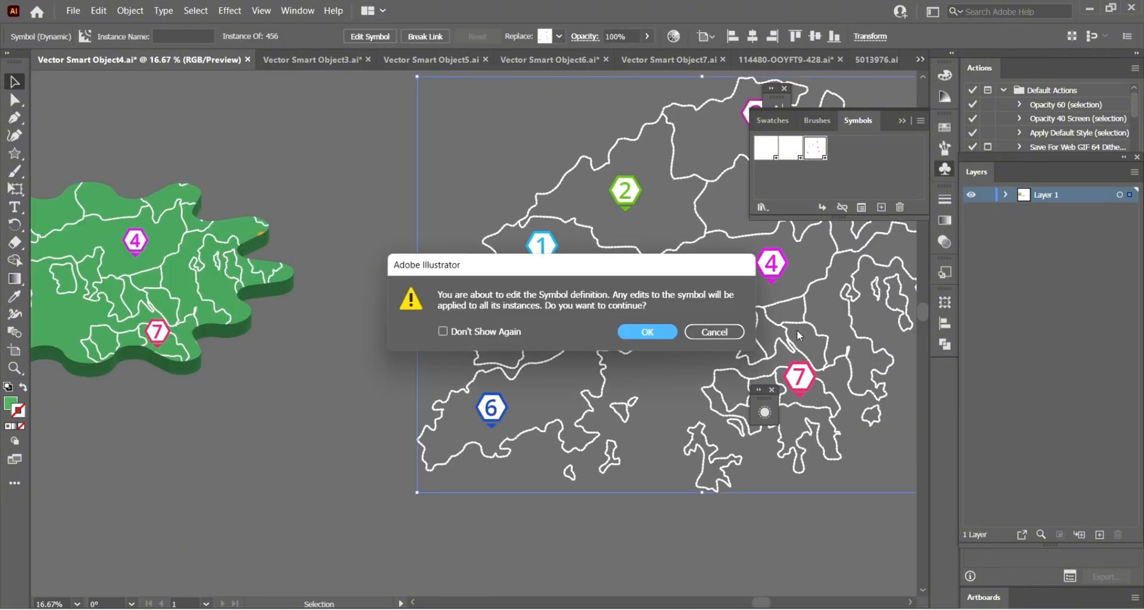
click(714, 332)
key(h)
Compare the map lines on the green base with those on the poster's base.
scroll(585, 457, up, 3)
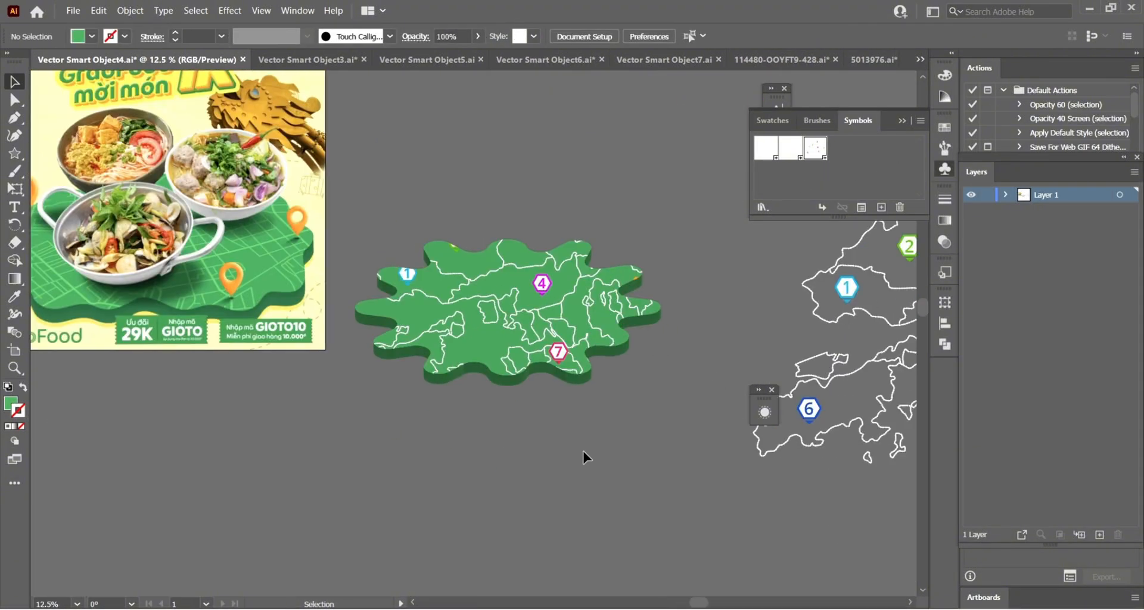
scroll(596, 334, down, 4)
scroll(648, 339, up, 2)
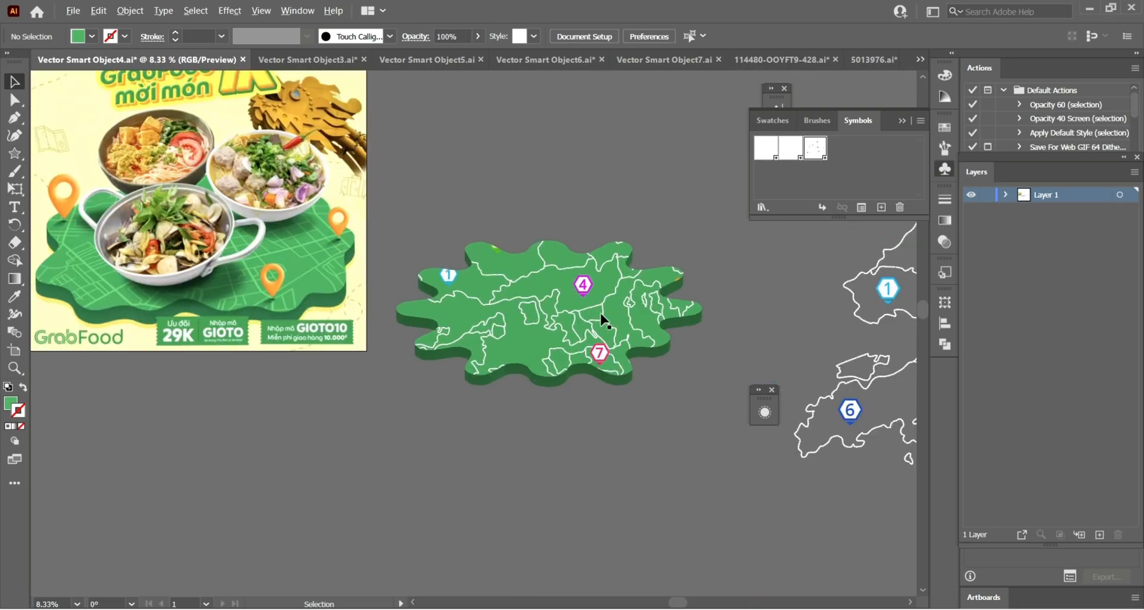
scroll(646, 292, down, 4)
scroll(484, 279, up, 5)
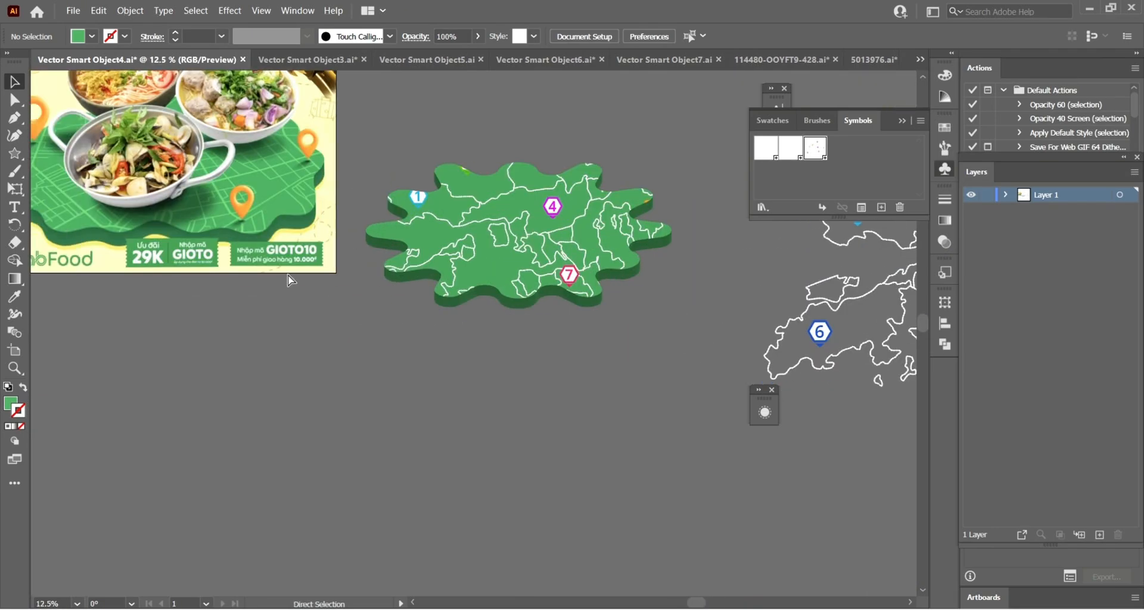
scroll(351, 238, down, 4)
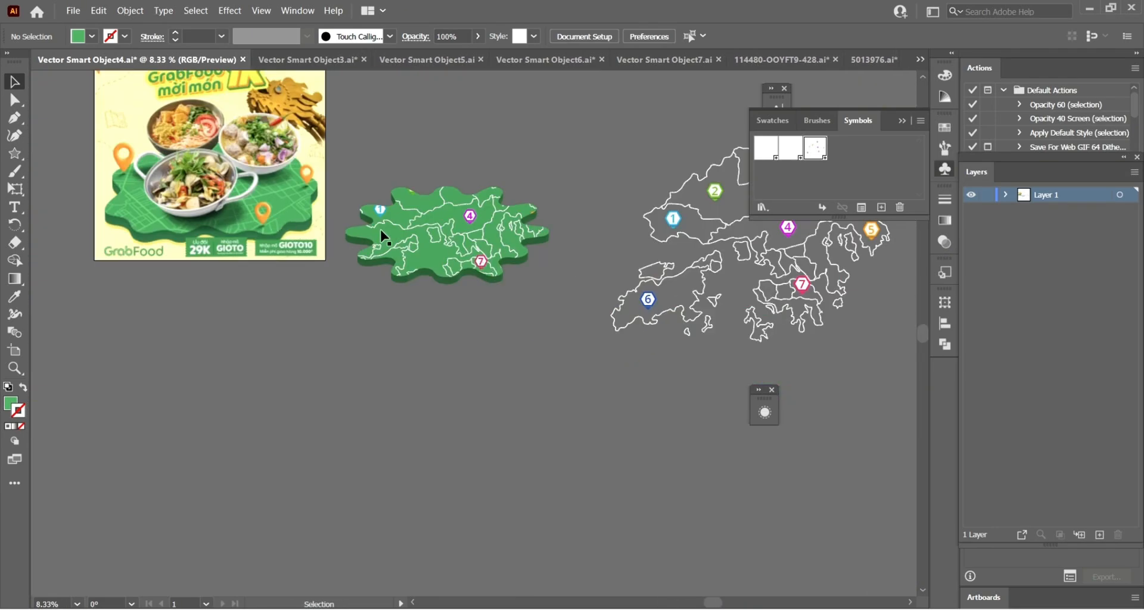
scroll(386, 237, up, 4)
scroll(530, 319, down, 4)
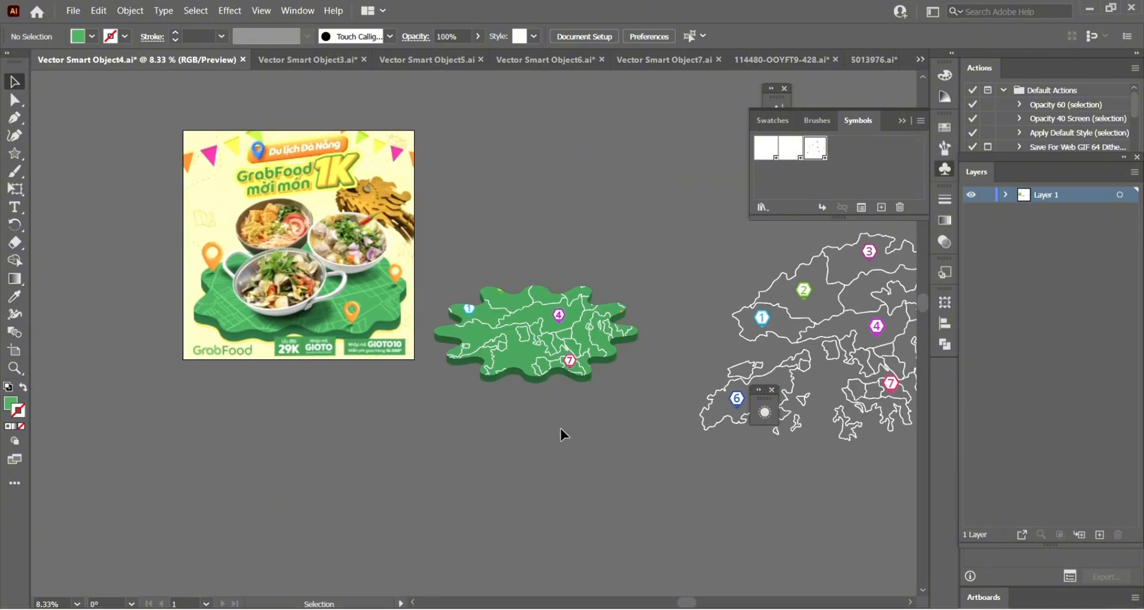
Move the map-covered green base slightly up and closer to the poster's right edge.
drag(590, 319, 613, 305)
click(438, 515)
scroll(470, 319, up, 2)
scroll(613, 305, down, 1)
scroll(613, 390, down, 1)
click(458, 379)
scroll(458, 379, down, 2)
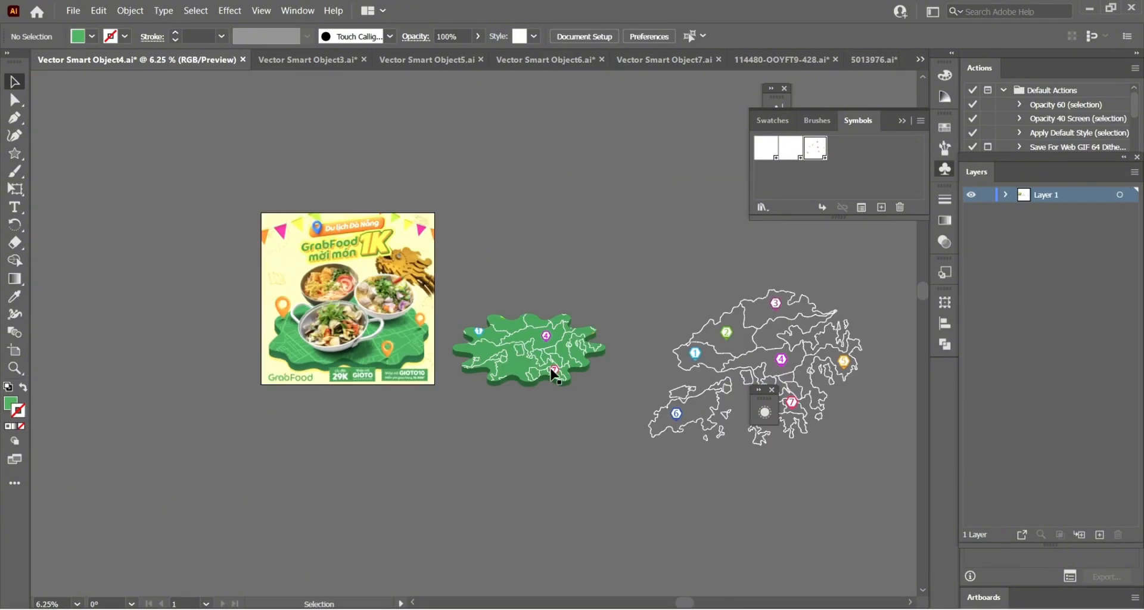
scroll(553, 369, up, 2)
drag(554, 368, 526, 355)
Deselect the base and examine its mapped lines up close and next to the poster's base.
scroll(377, 338, up, 1)
scroll(285, 274, left, 3)
scroll(286, 279, up, 1)
scroll(222, 204, left, 2)
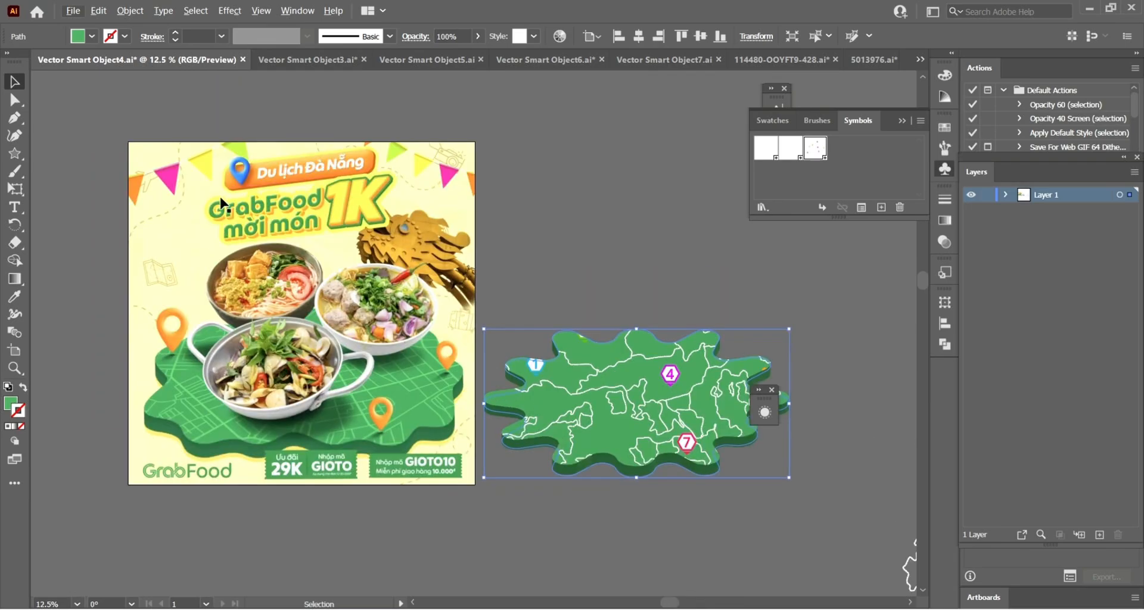
scroll(420, 471, down, 2)
scroll(670, 482, right, 5)
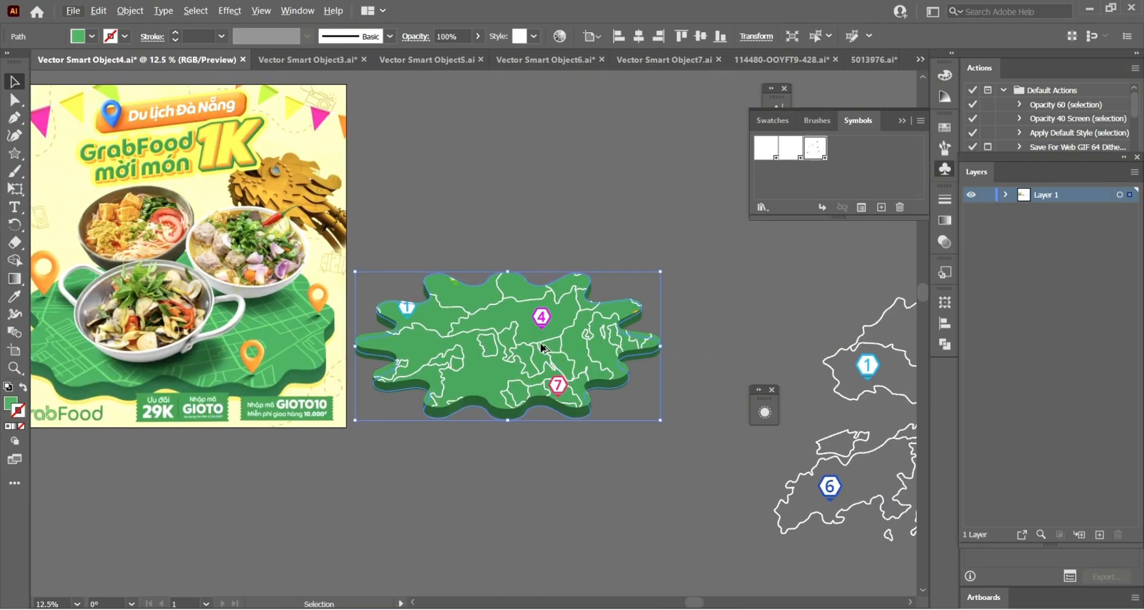
scroll(425, 396, up, 1)
scroll(441, 420, right, 1)
click(467, 465)
scroll(484, 423, down, 1)
scroll(513, 333, left, 1)
scroll(386, 293, up, 3)
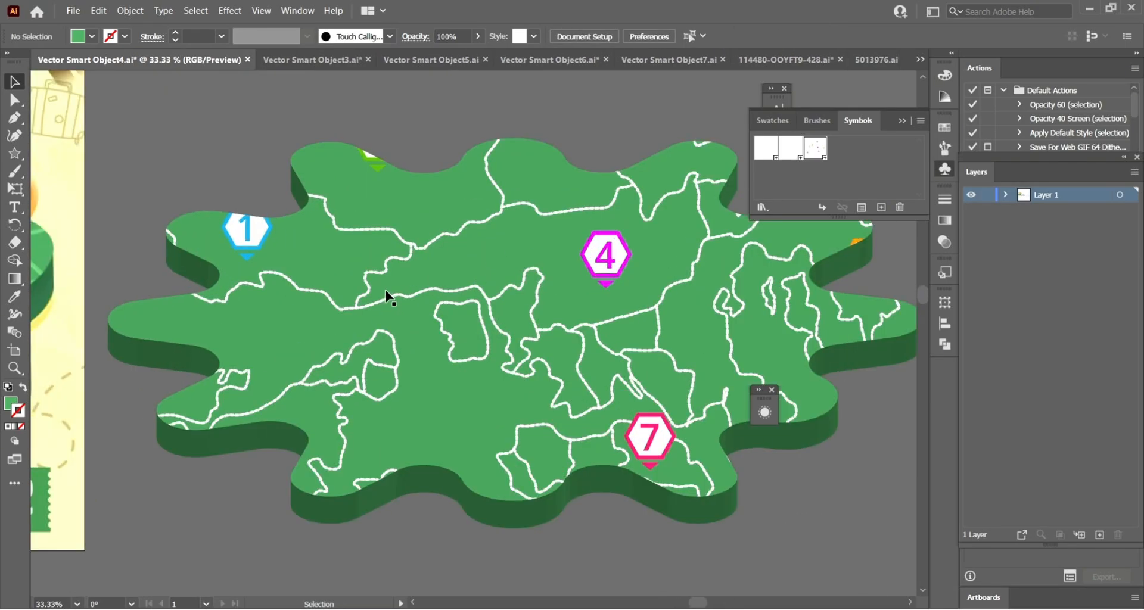
scroll(435, 286, down, 2)
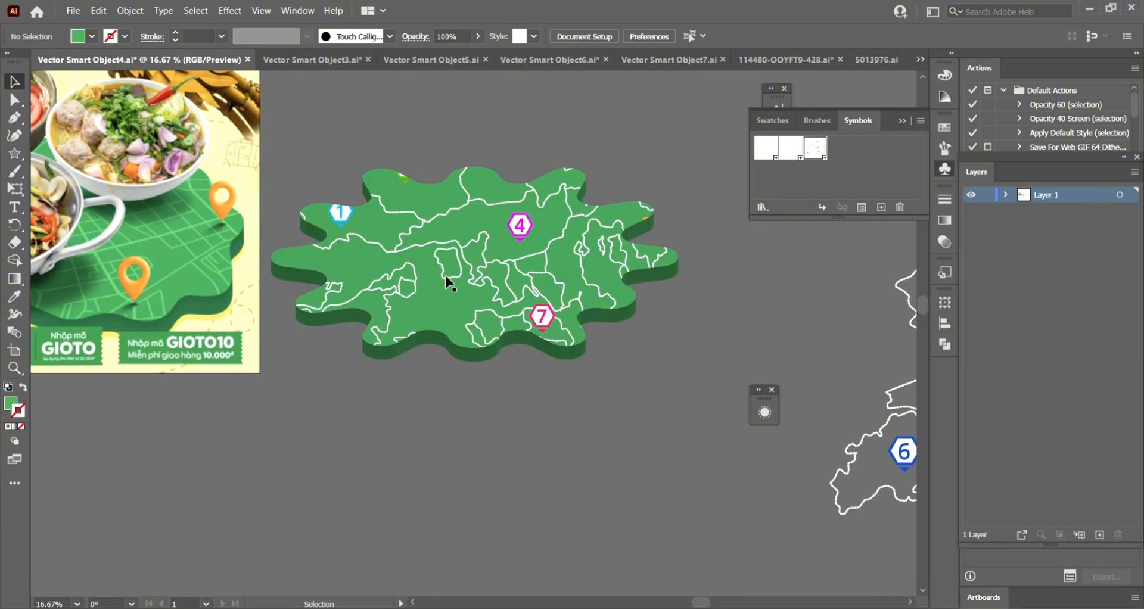
scroll(505, 273, down, 3)
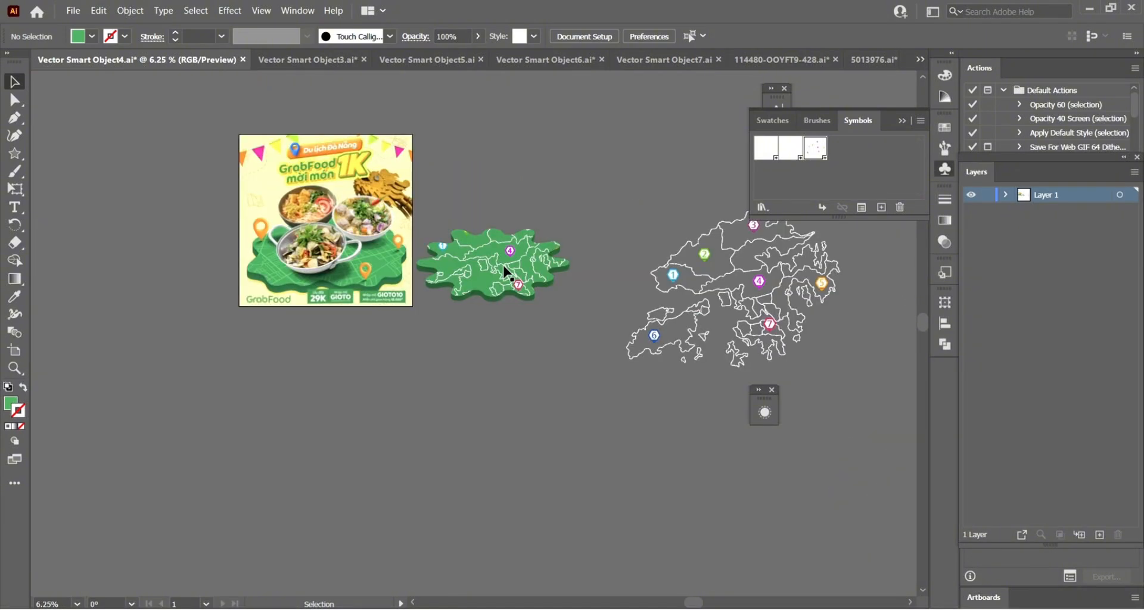